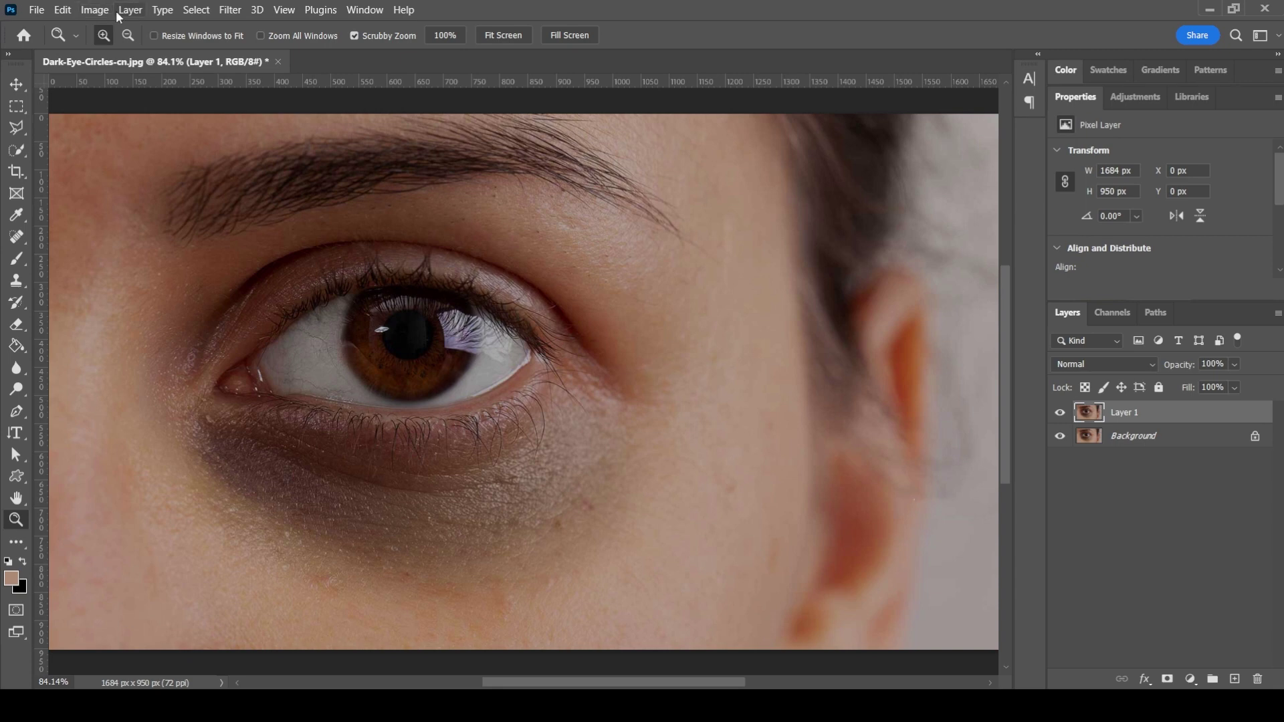
Convert Layer 1 to grayscale with a Black & White adjustment, lowering Reds to about -4%.
left_click(96, 10)
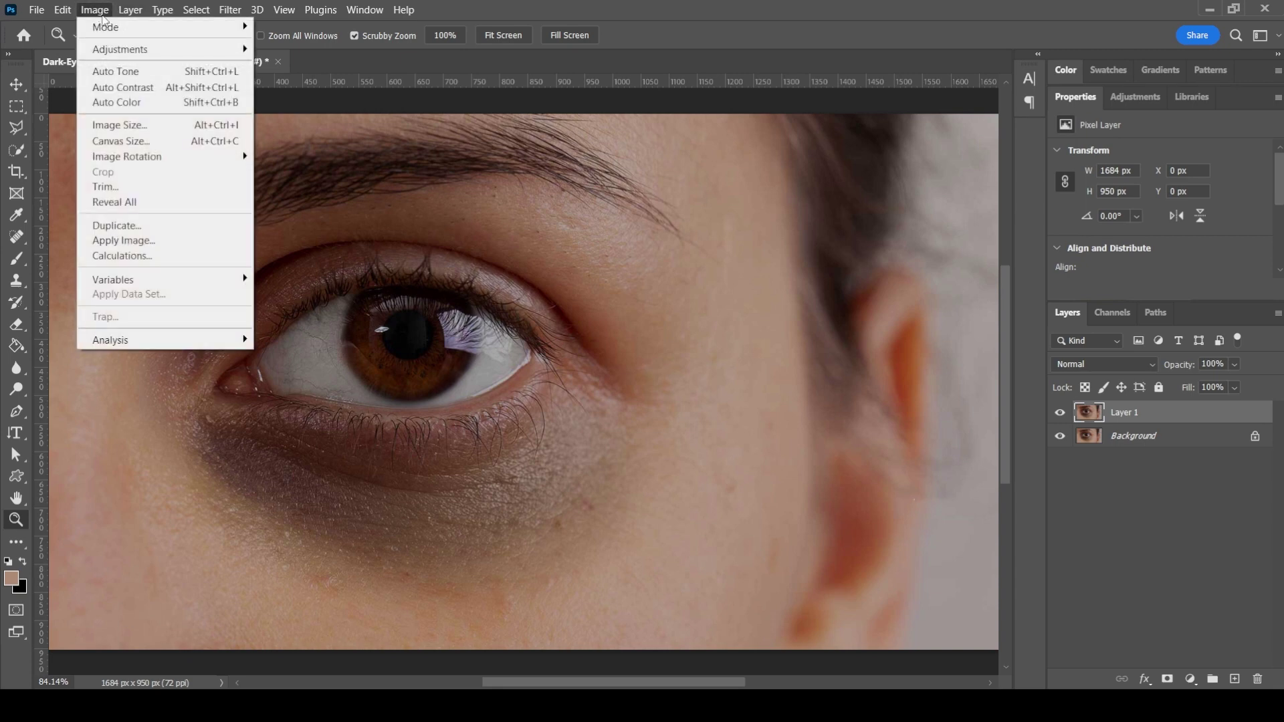
mouse_move(134, 50)
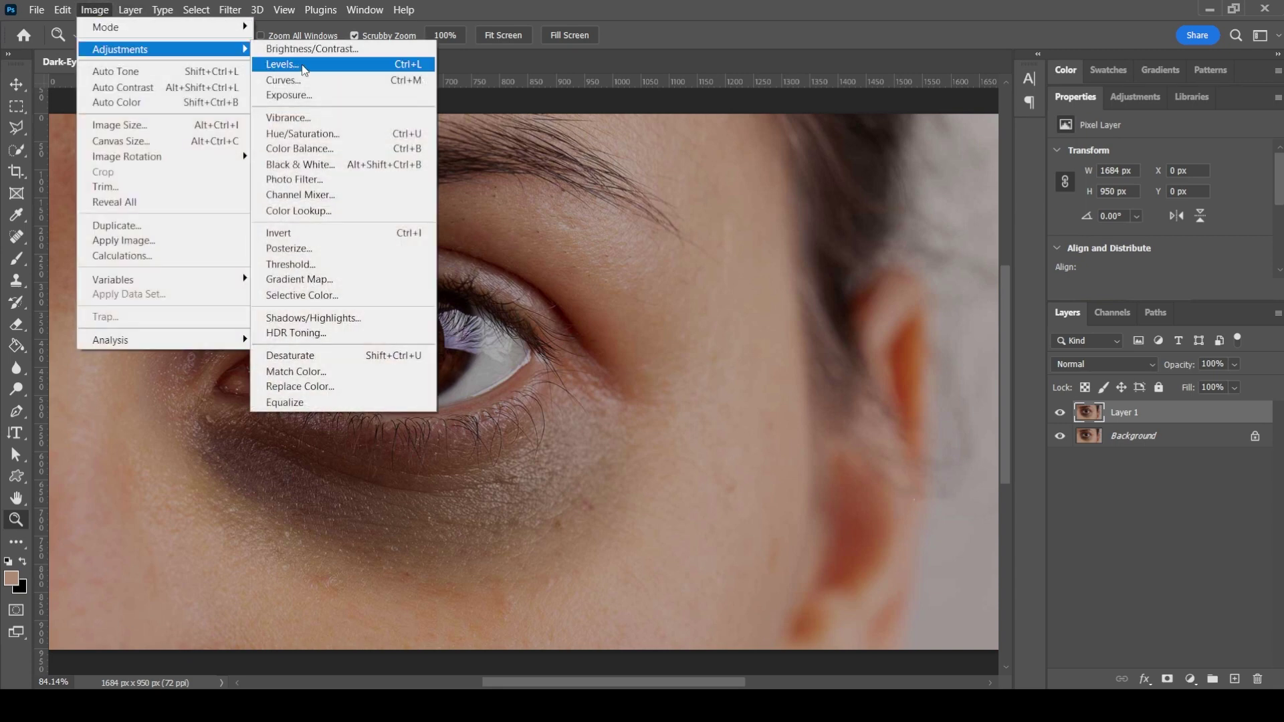
left_click(316, 170)
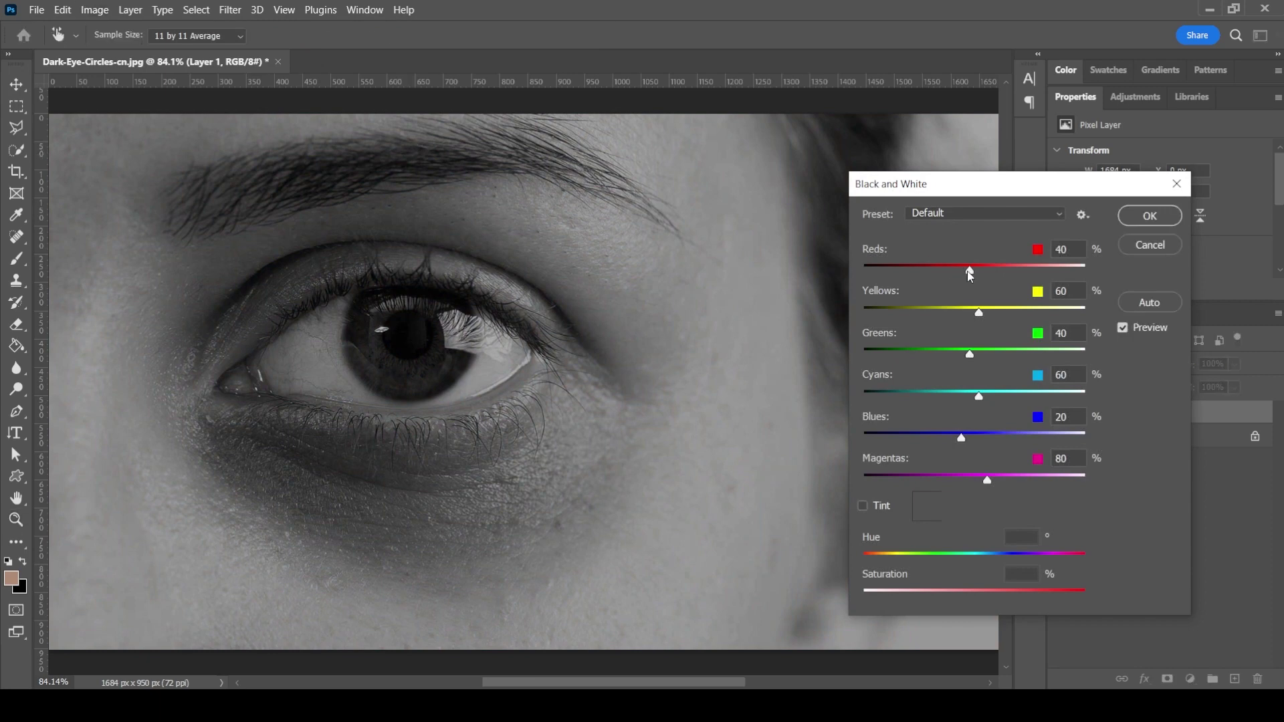
left_click_drag(969, 271, 953, 273)
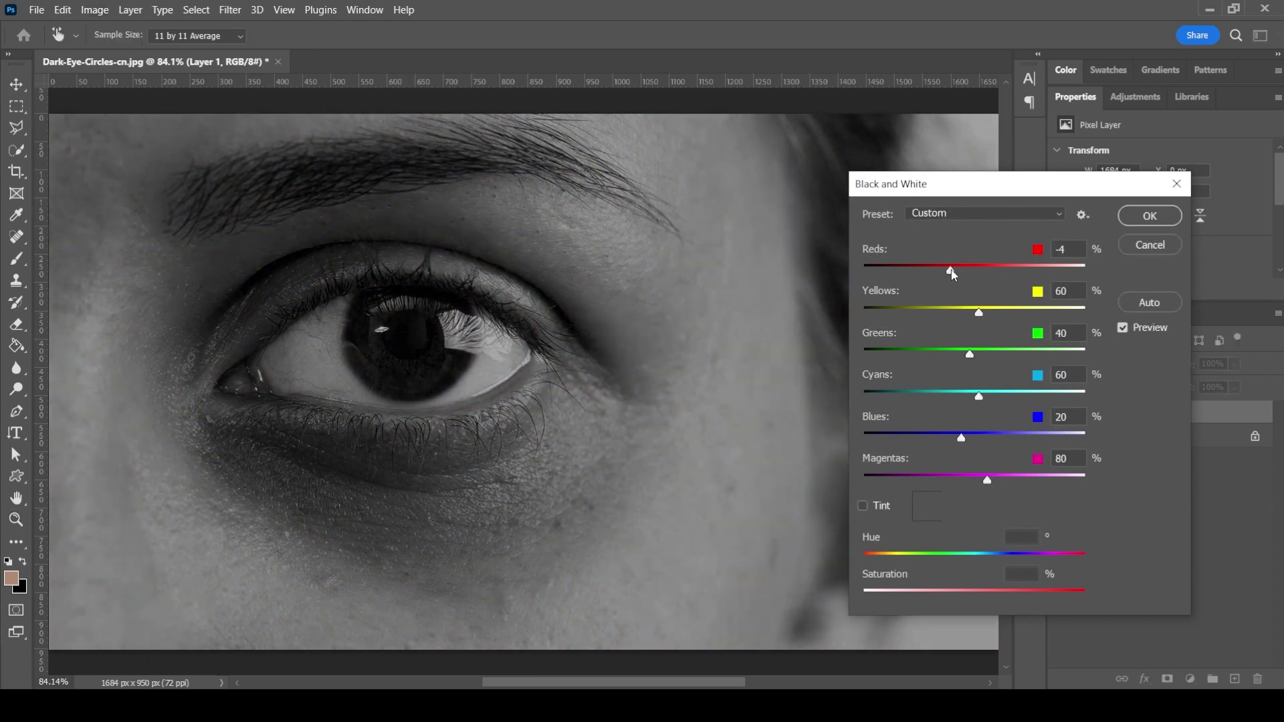
left_click(1154, 217)
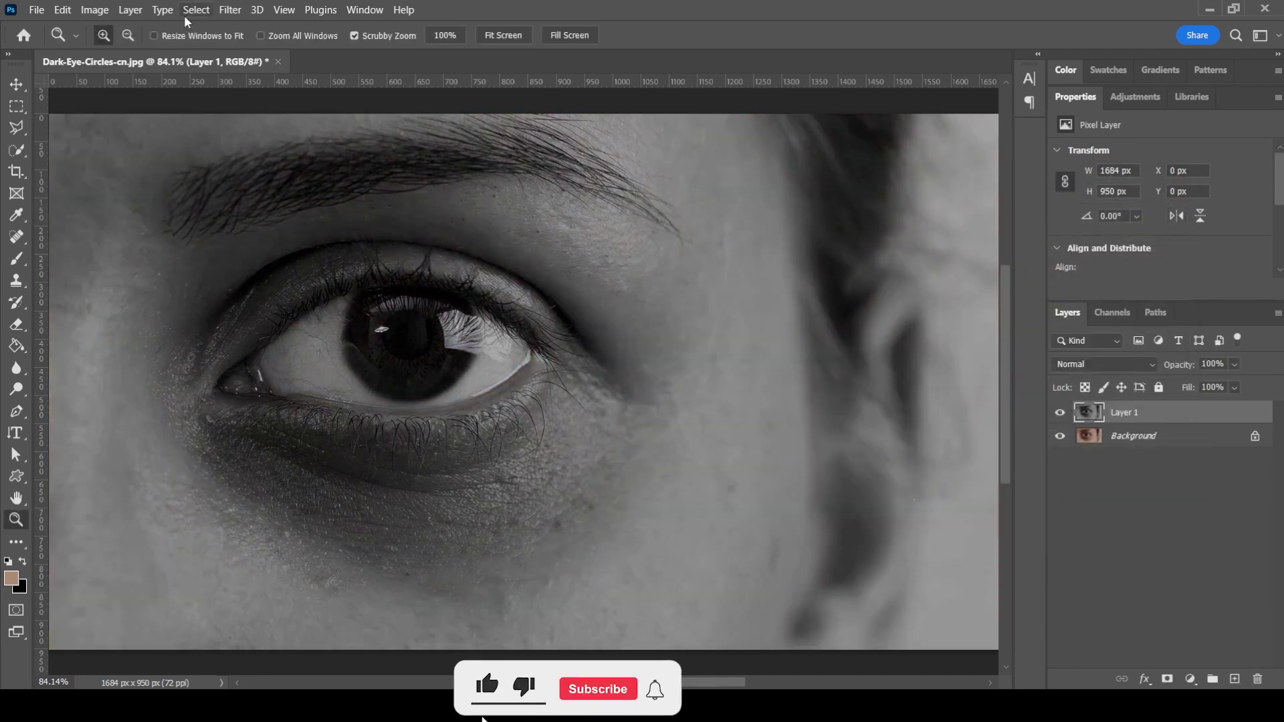
Apply a High Pass filter with an 18 px radius to Layer 1.
left_click(230, 11)
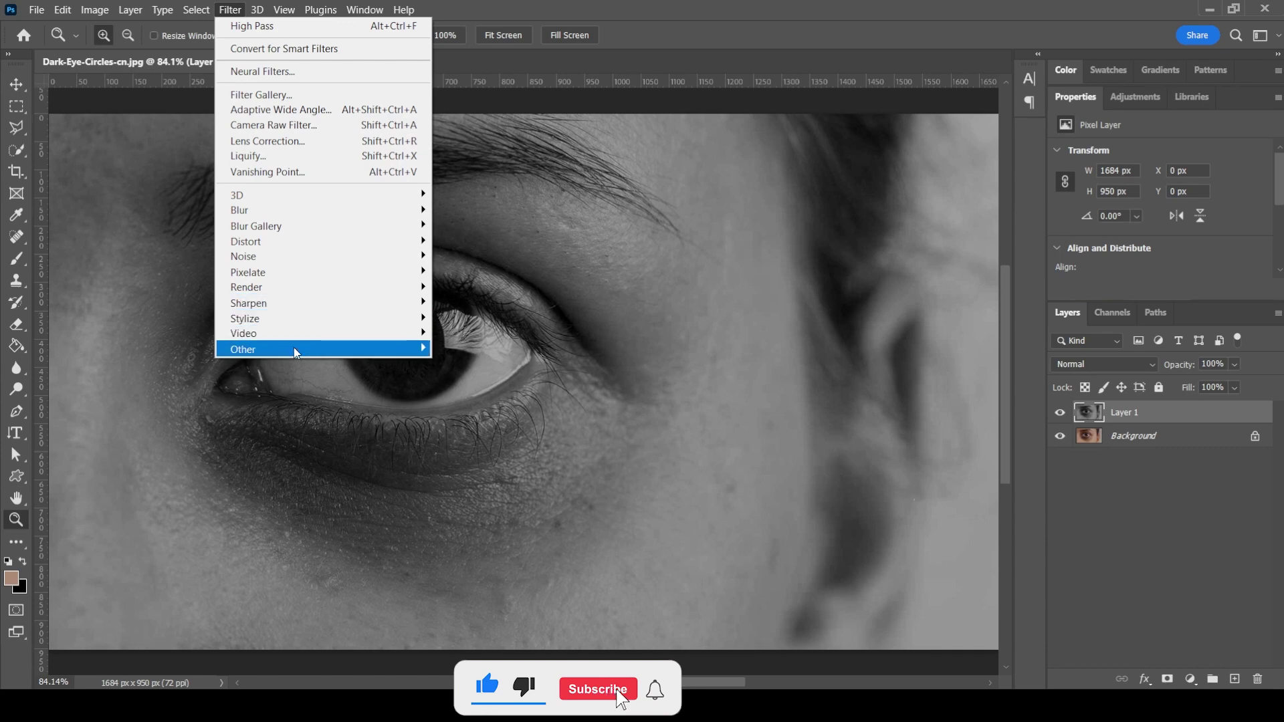
mouse_move(295, 350)
left_click(461, 364)
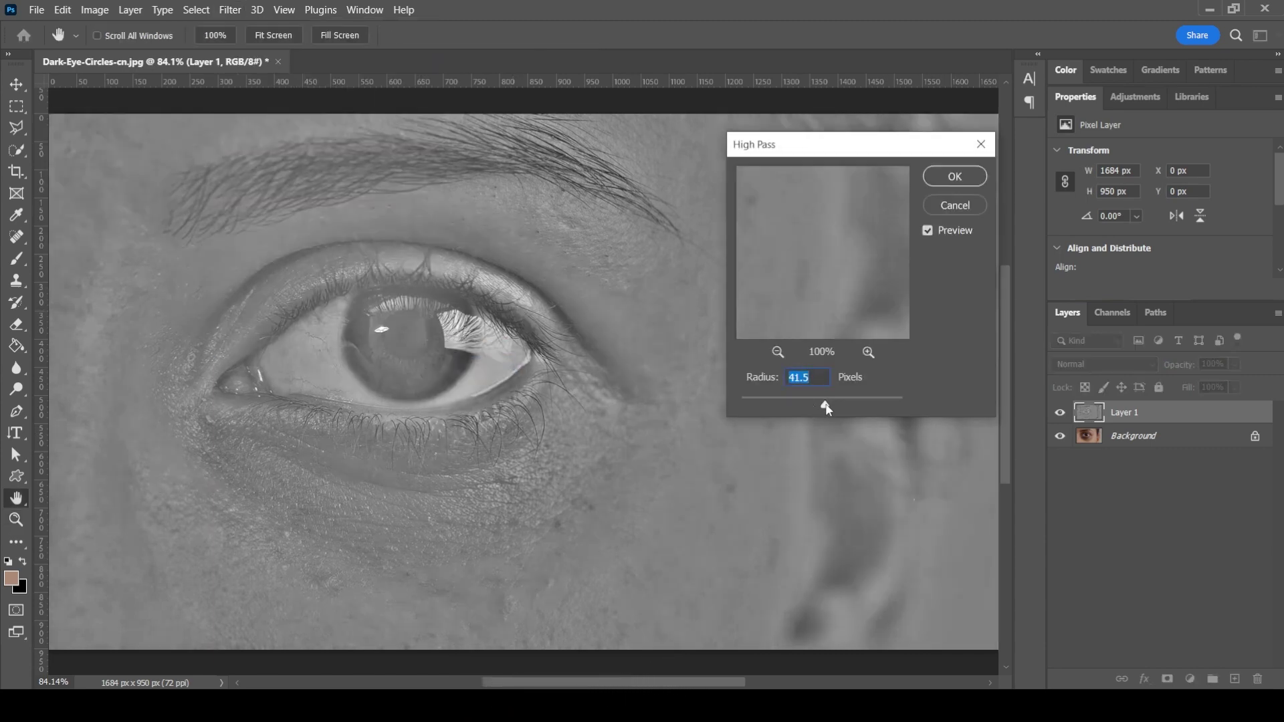
mouse_move(827, 409)
left_mouse_down()
mouse_move(810, 409)
mouse_move(873, 406)
mouse_move(778, 408)
mouse_move(813, 410)
left_mouse_up()
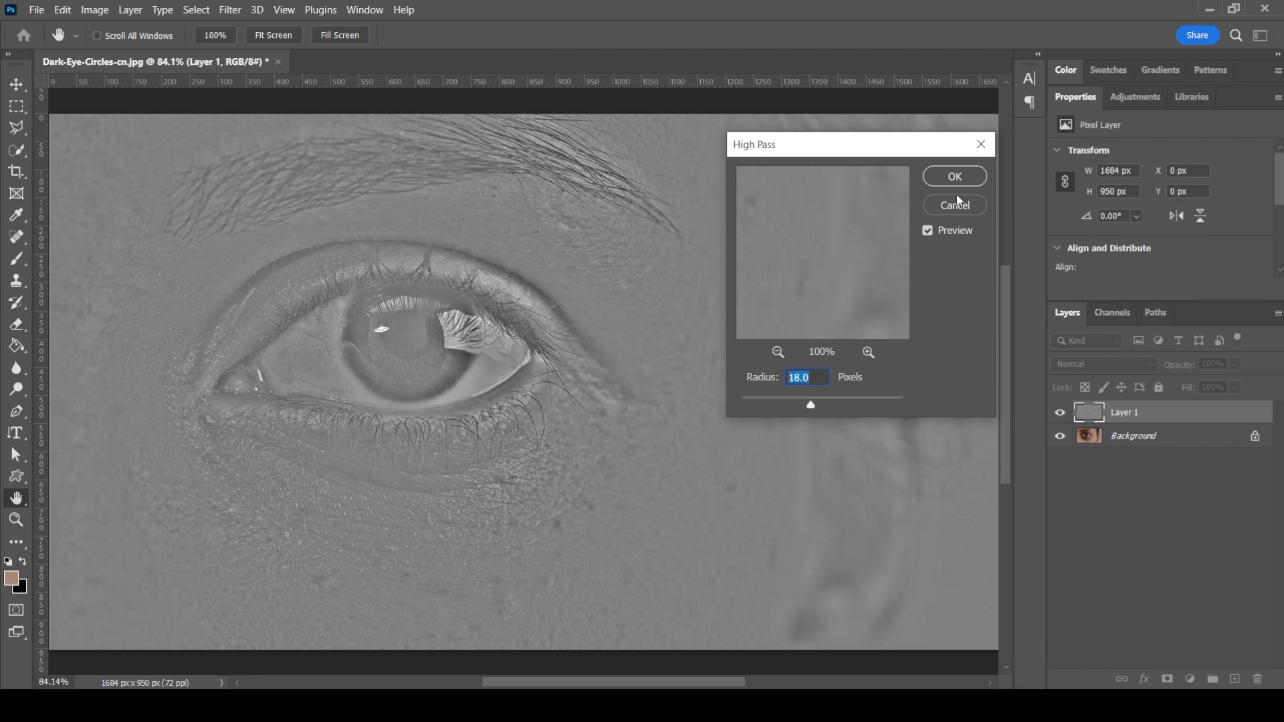
left_click(954, 176)
key("z")
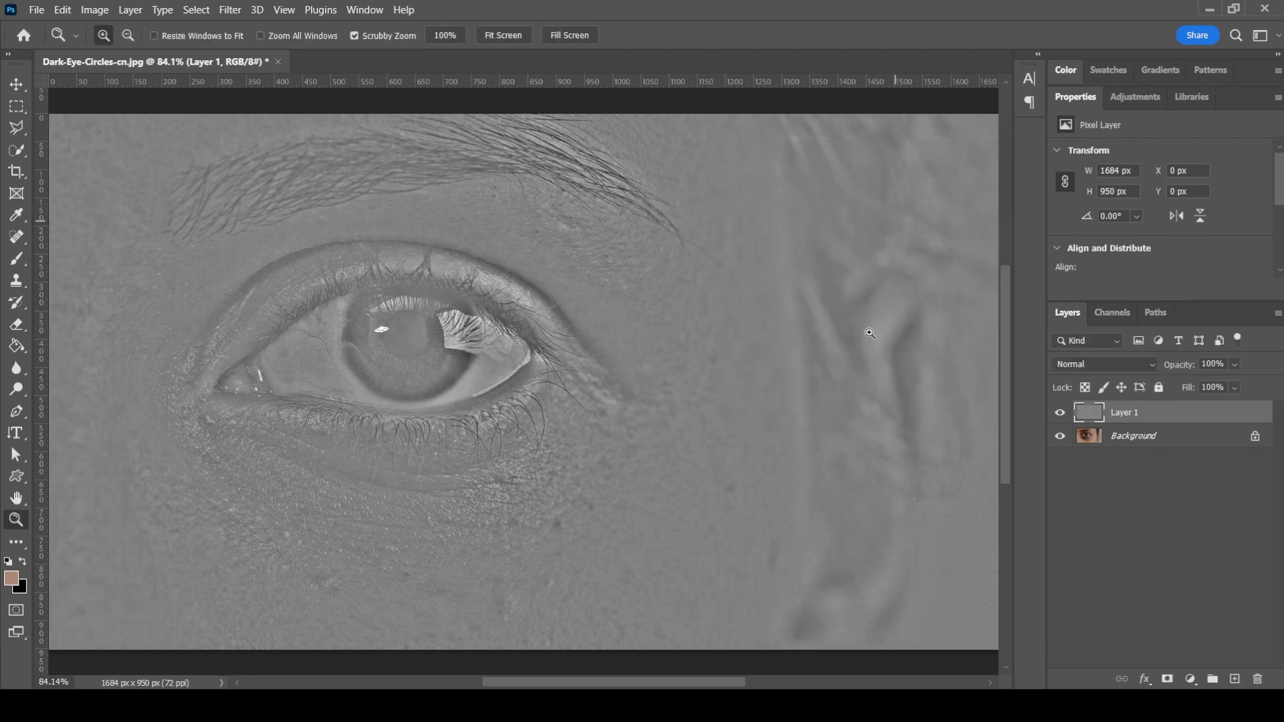
Add an empty layer directly above the Background and clip Layer 1 to it with a clipping mask.
left_click(1163, 438)
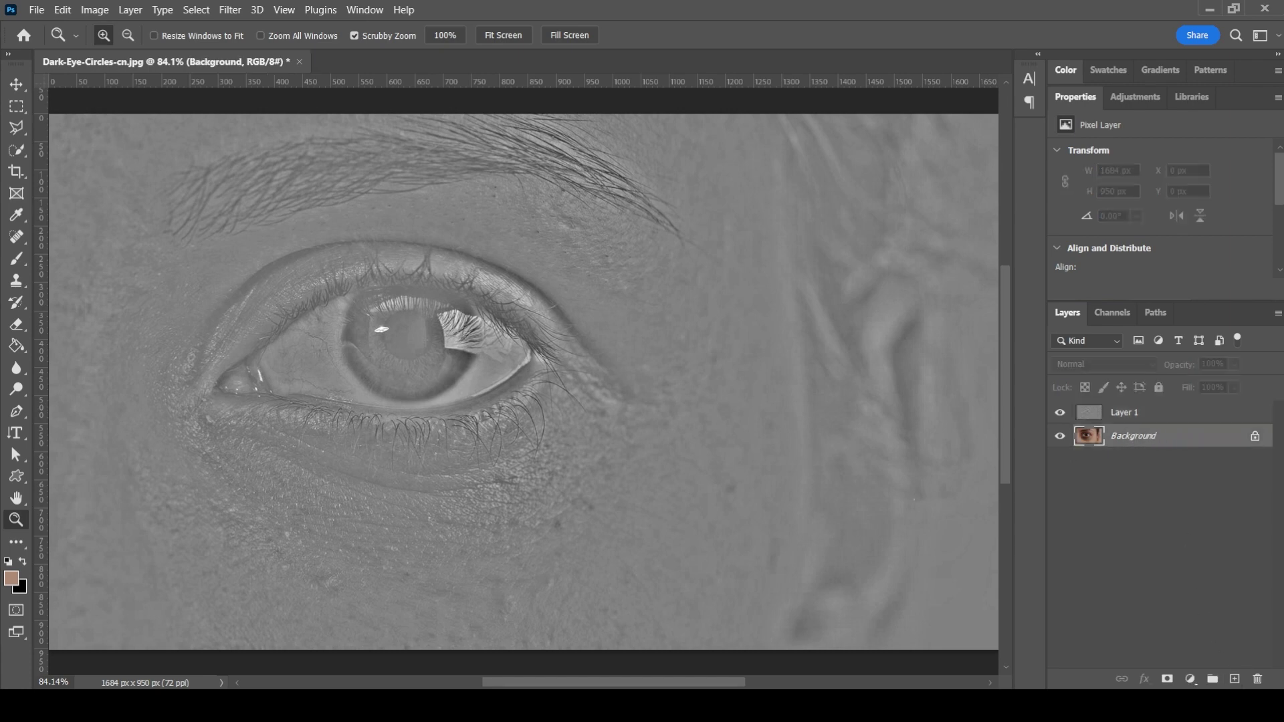
left_click(1235, 679)
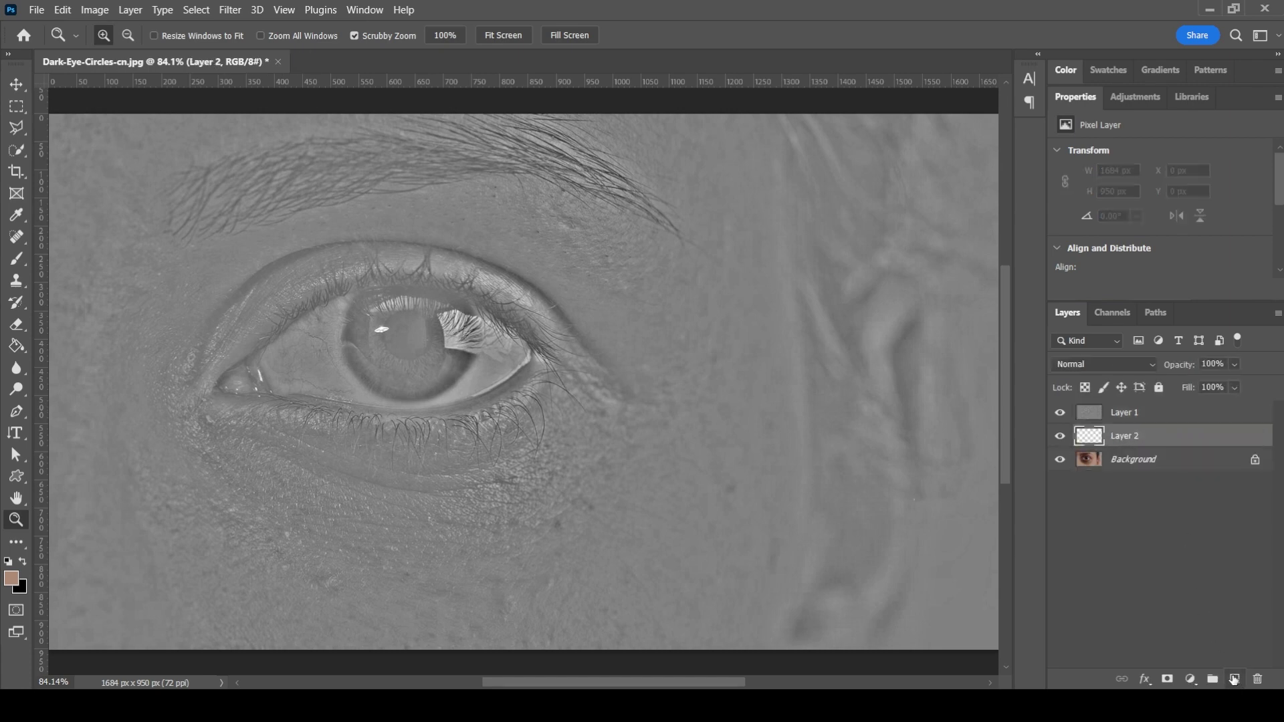
left_click(1130, 410)
right_click(1130, 409)
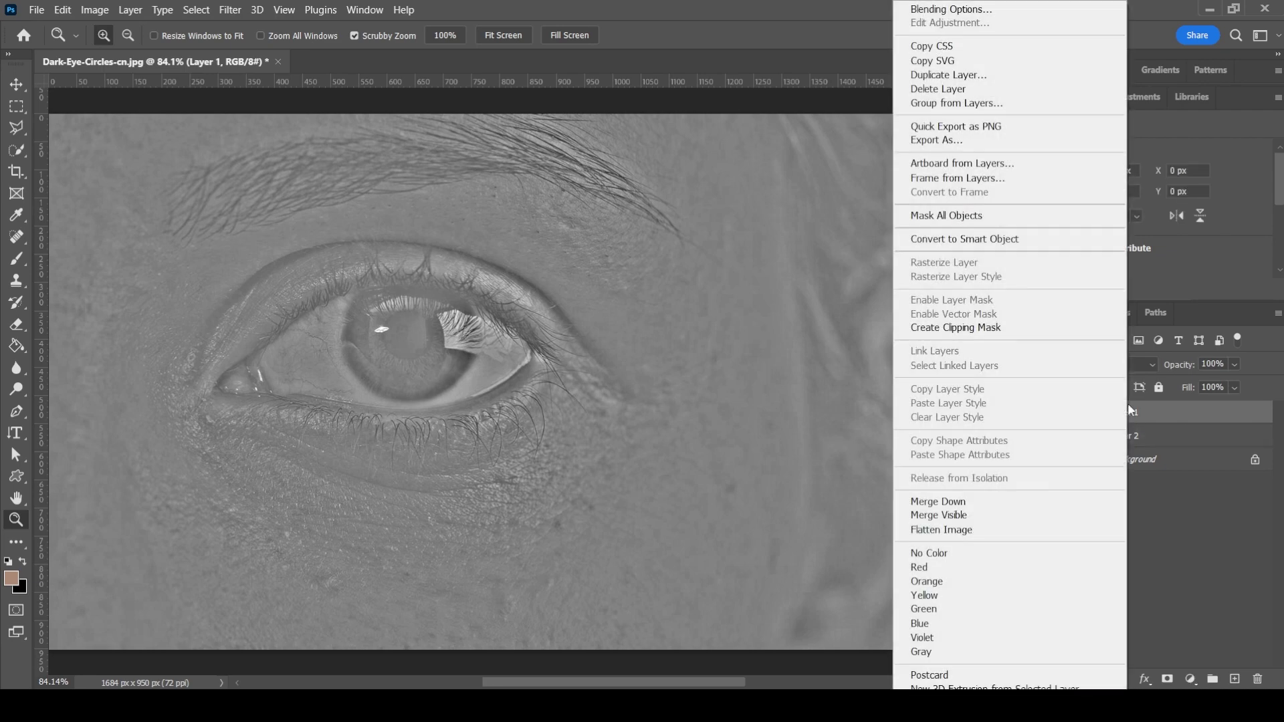
left_click(970, 329)
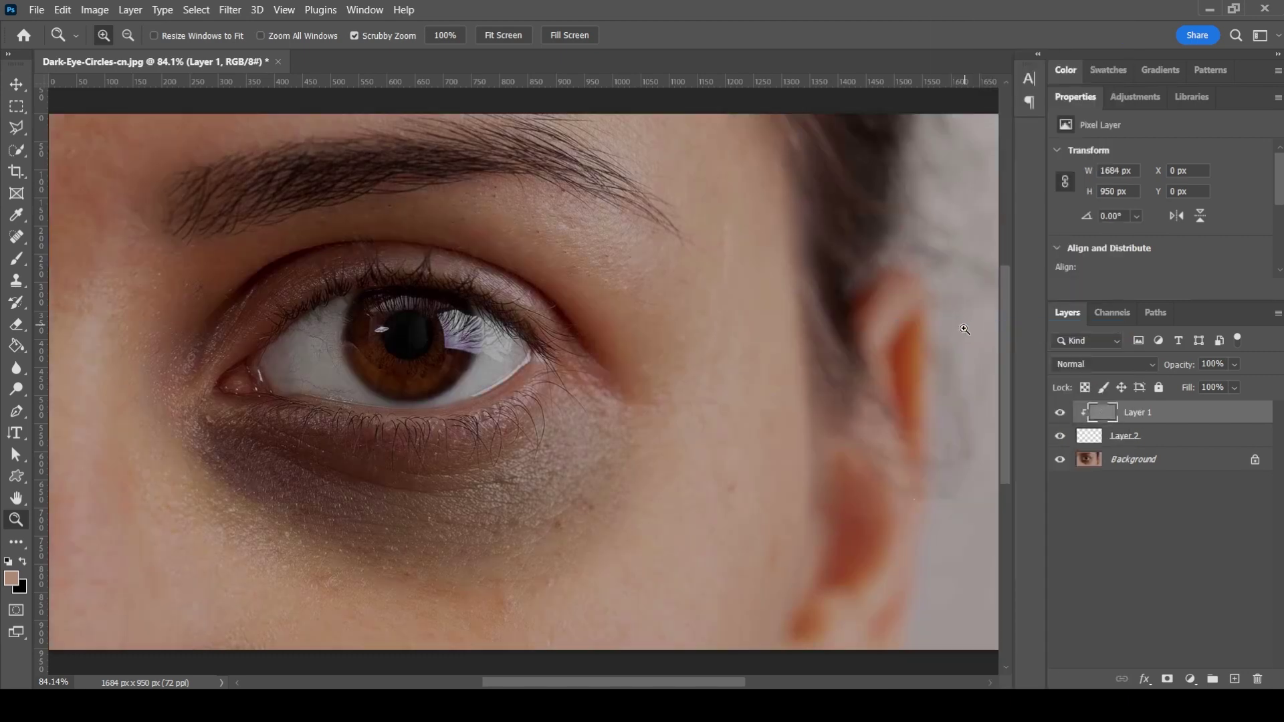
Set up the Brush tool at 50% opacity for painting on Layer 2.
left_click(1158, 438)
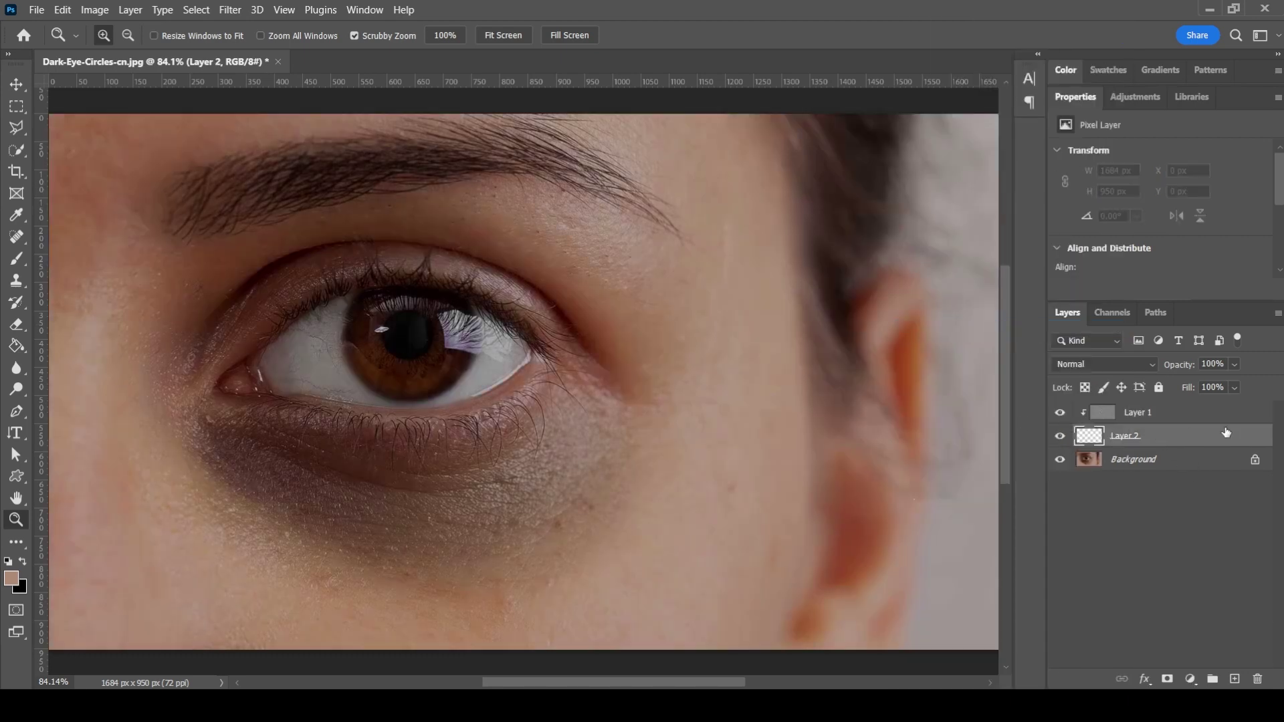
left_click(16, 259)
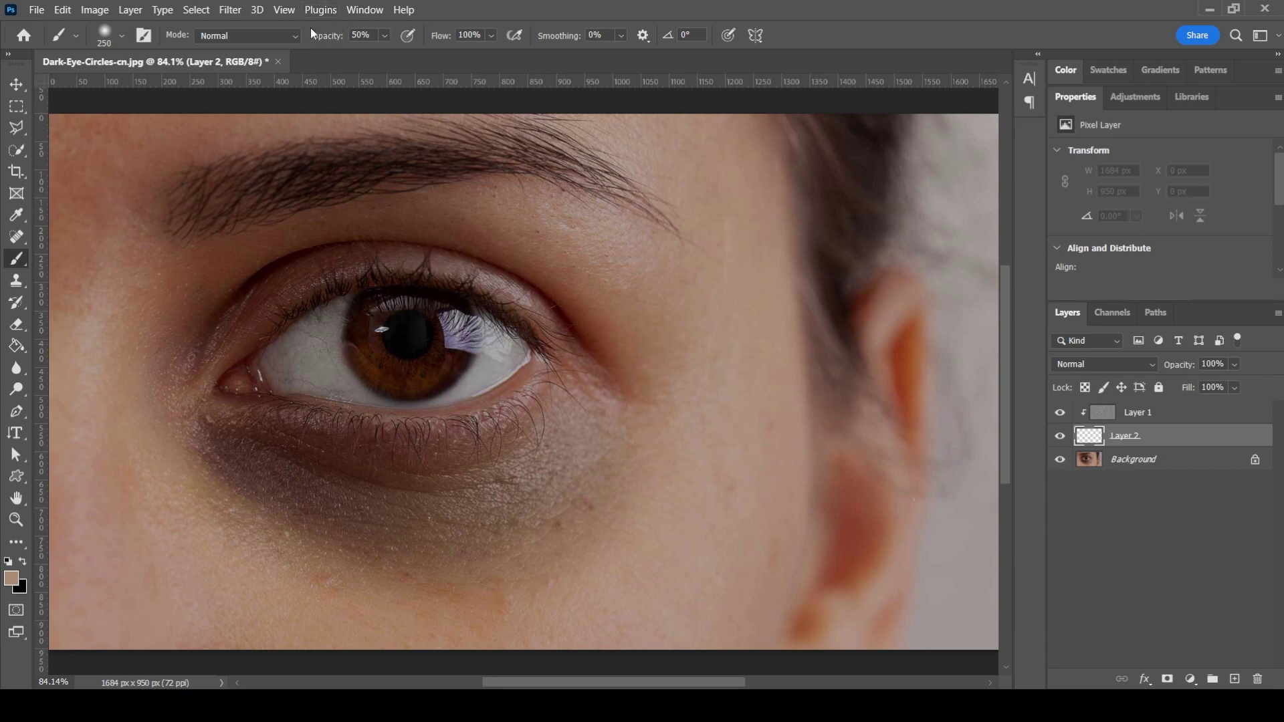
left_click_drag(342, 36, 387, 40)
mouse_move(581, 443)
left_mouse_down()
mouse_move(508, 482)
mouse_move(550, 511)
mouse_move(550, 495)
left_mouse_up()
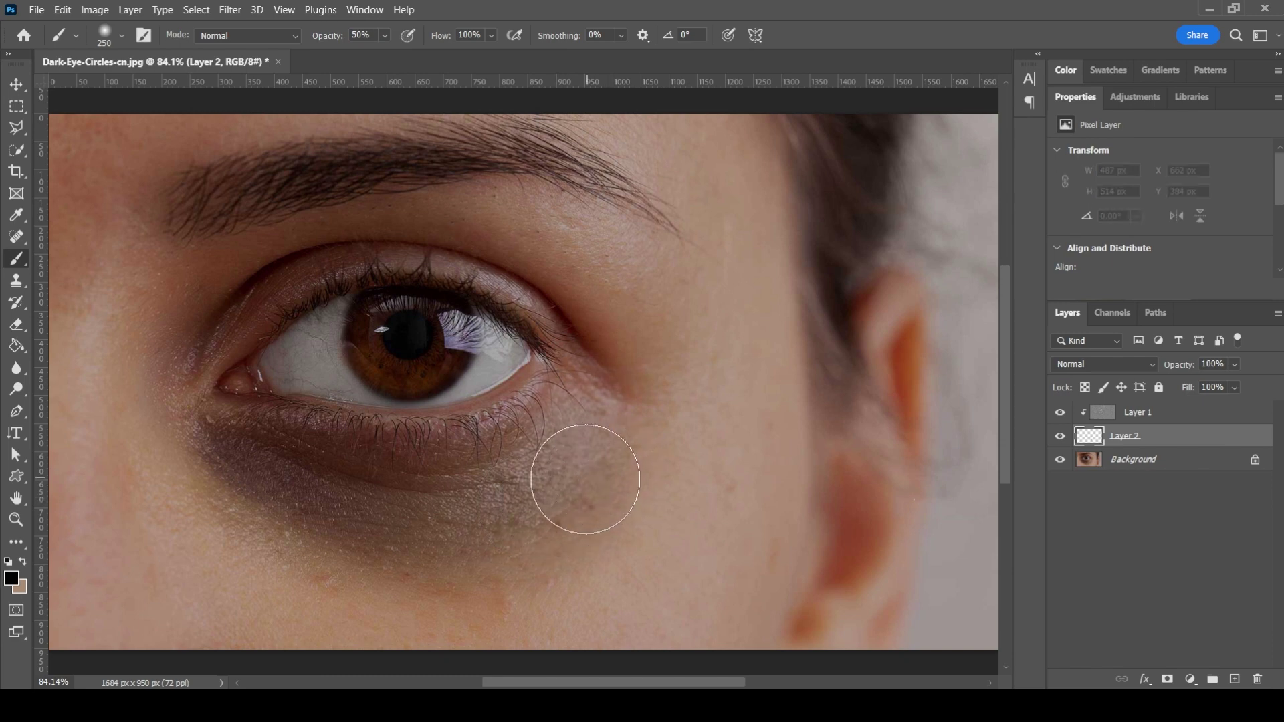
key("x")
mouse_move(587, 444)
left_mouse_down()
mouse_move(450, 516)
mouse_move(196, 457)
mouse_move(593, 501)
mouse_move(138, 502)
mouse_move(148, 503)
left_mouse_up()
key("x")
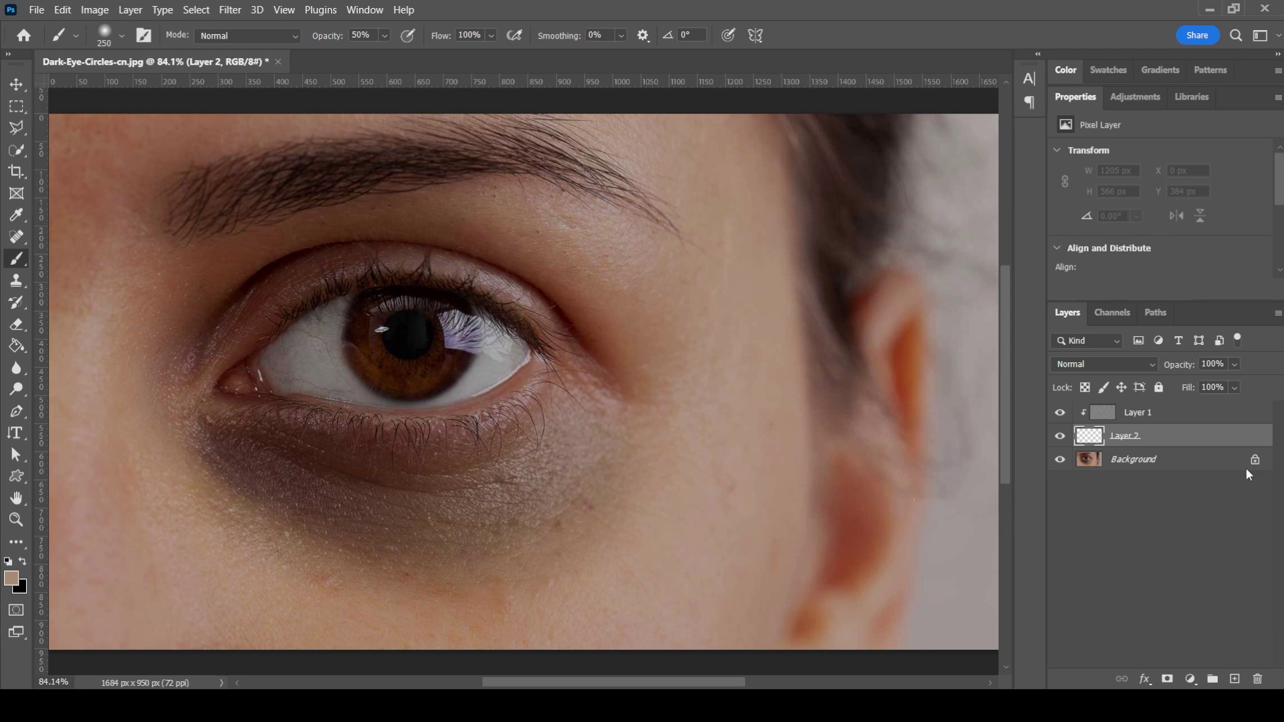
Set the blend mode of the clipped Layer 1 to Overlay.
left_click(1159, 414)
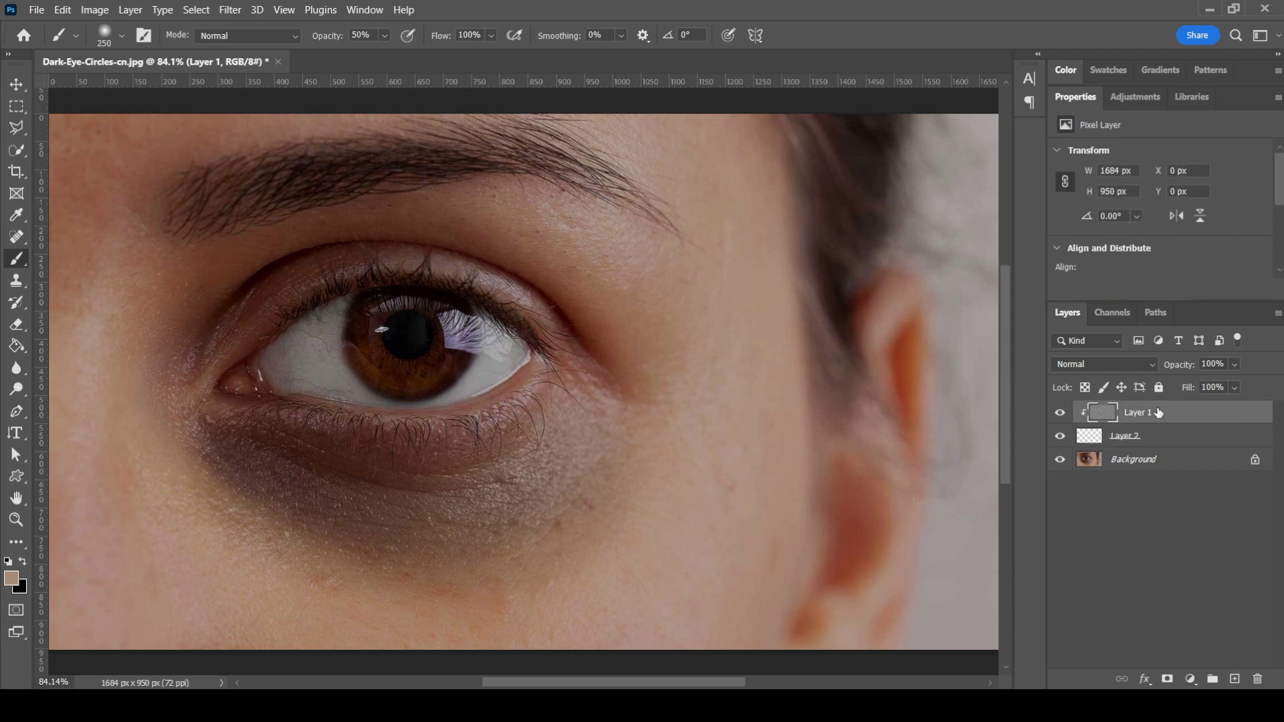
left_click(1100, 363)
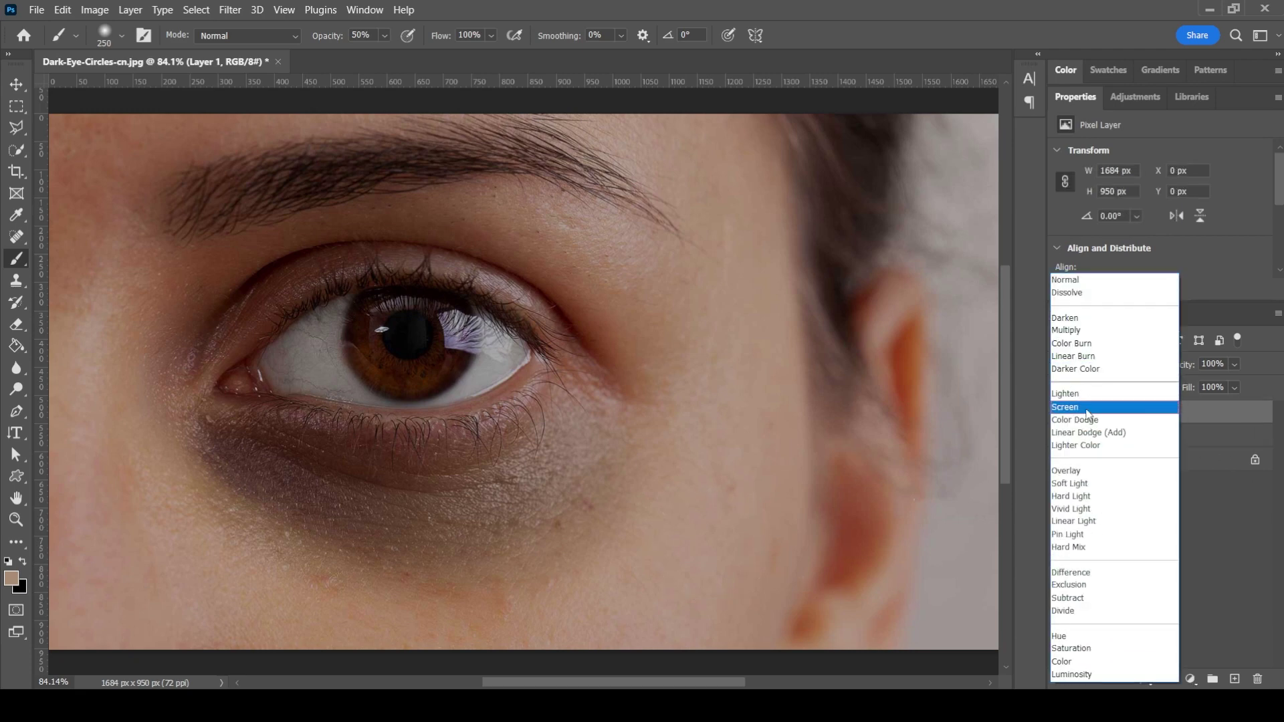
left_click(1077, 472)
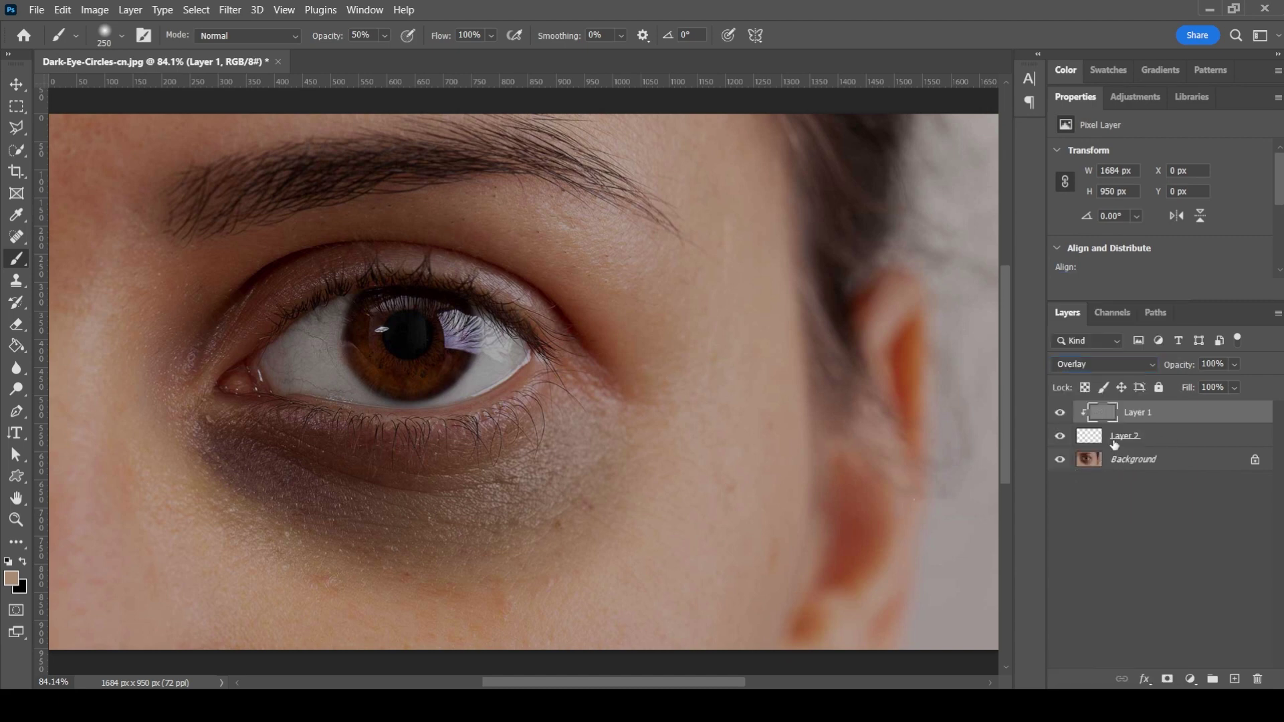
Paint skin tone over the dark circle beneath the eye on Layer 2 with the 250 px brush at 50% opacity.
left_click(1139, 437)
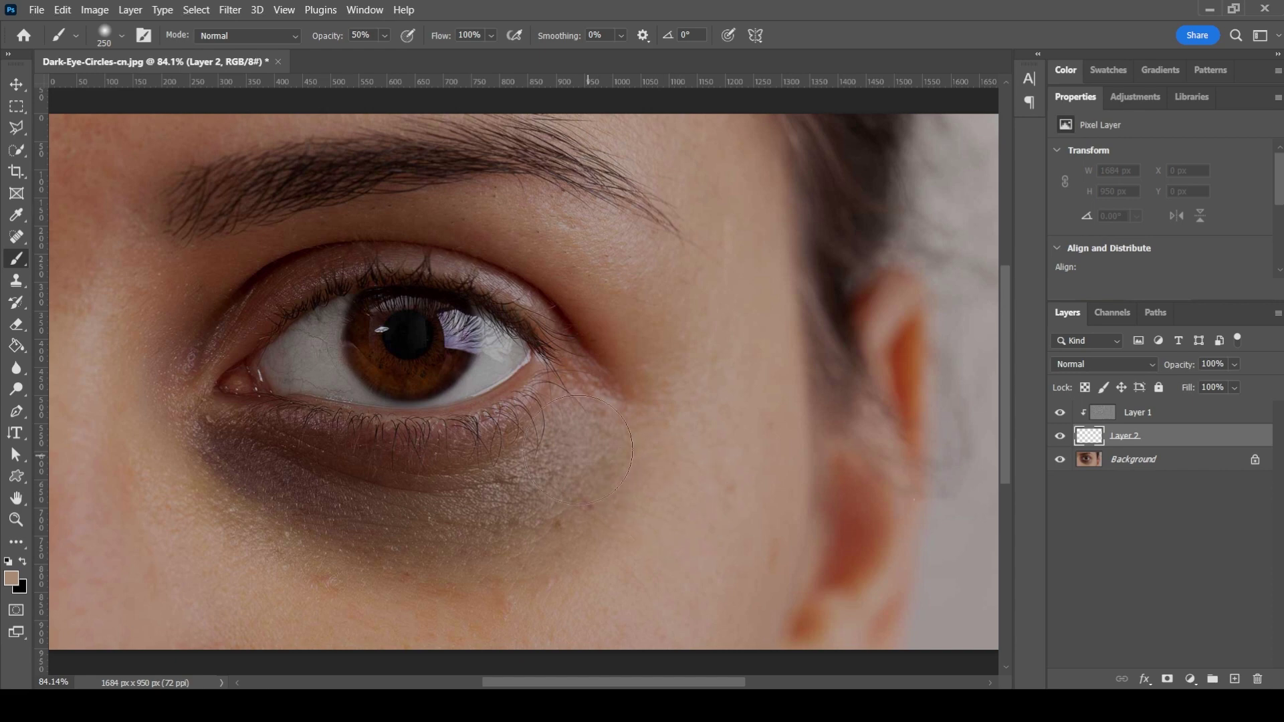
mouse_move(586, 427)
left_mouse_down()
mouse_move(547, 472)
mouse_move(469, 504)
mouse_move(605, 449)
mouse_move(593, 481)
mouse_move(508, 559)
mouse_move(422, 598)
mouse_move(446, 546)
mouse_move(433, 514)
mouse_move(455, 505)
mouse_move(309, 490)
mouse_move(143, 429)
left_mouse_up()
left_click_drag(529, 493, 414, 533)
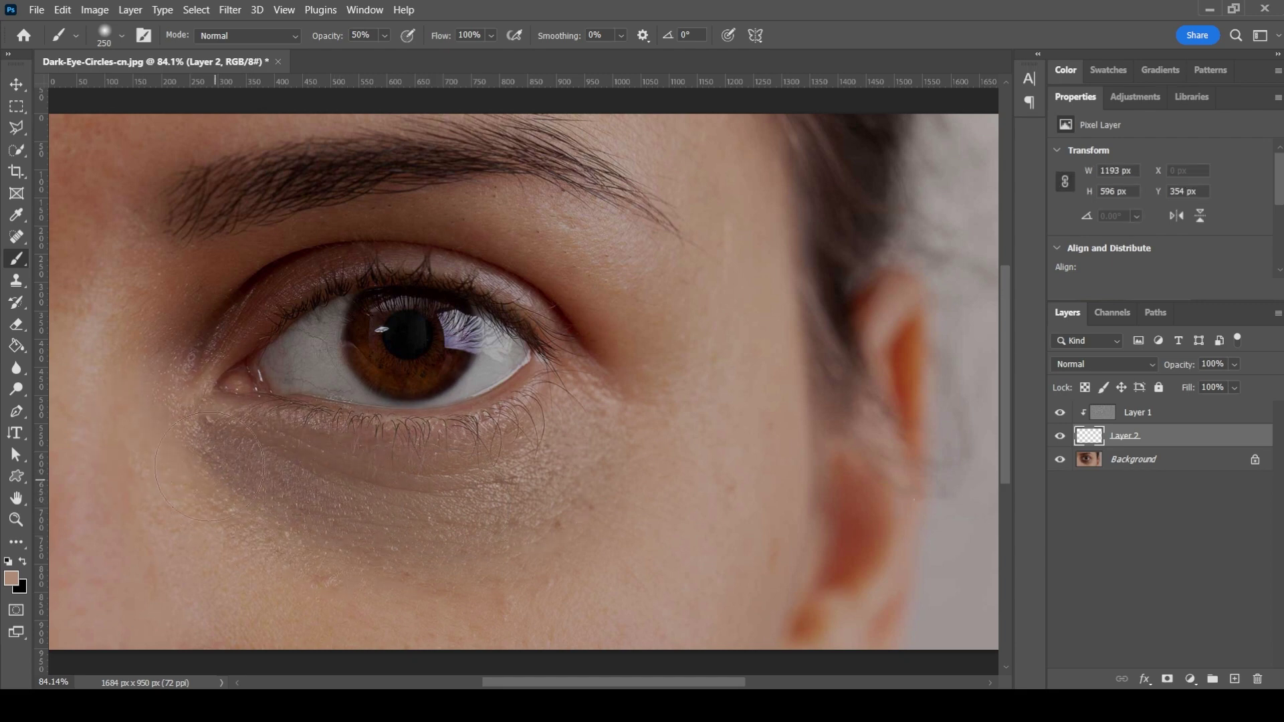
mouse_move(208, 461)
left_mouse_down()
mouse_move(266, 496)
mouse_move(371, 522)
mouse_move(545, 510)
mouse_move(623, 438)
left_mouse_up()
Brush matching skin tone over the upper eyelid, the inner eye corner, the brow area and the outer side of the eye on Layer 2.
mouse_move(637, 370)
left_mouse_down()
mouse_move(607, 289)
mouse_move(556, 227)
mouse_move(485, 195)
mouse_move(395, 193)
mouse_move(297, 208)
mouse_move(133, 345)
left_mouse_up()
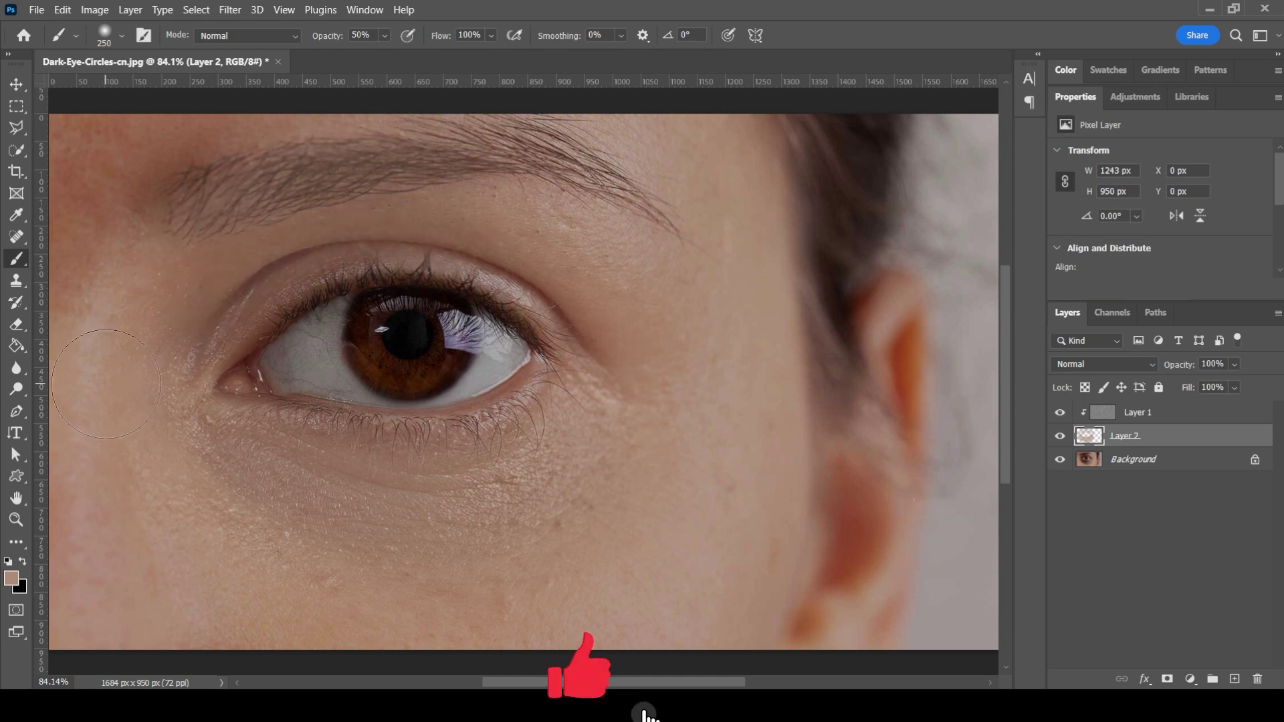
left_click(185, 321)
left_click_drag(86, 200, 136, 152)
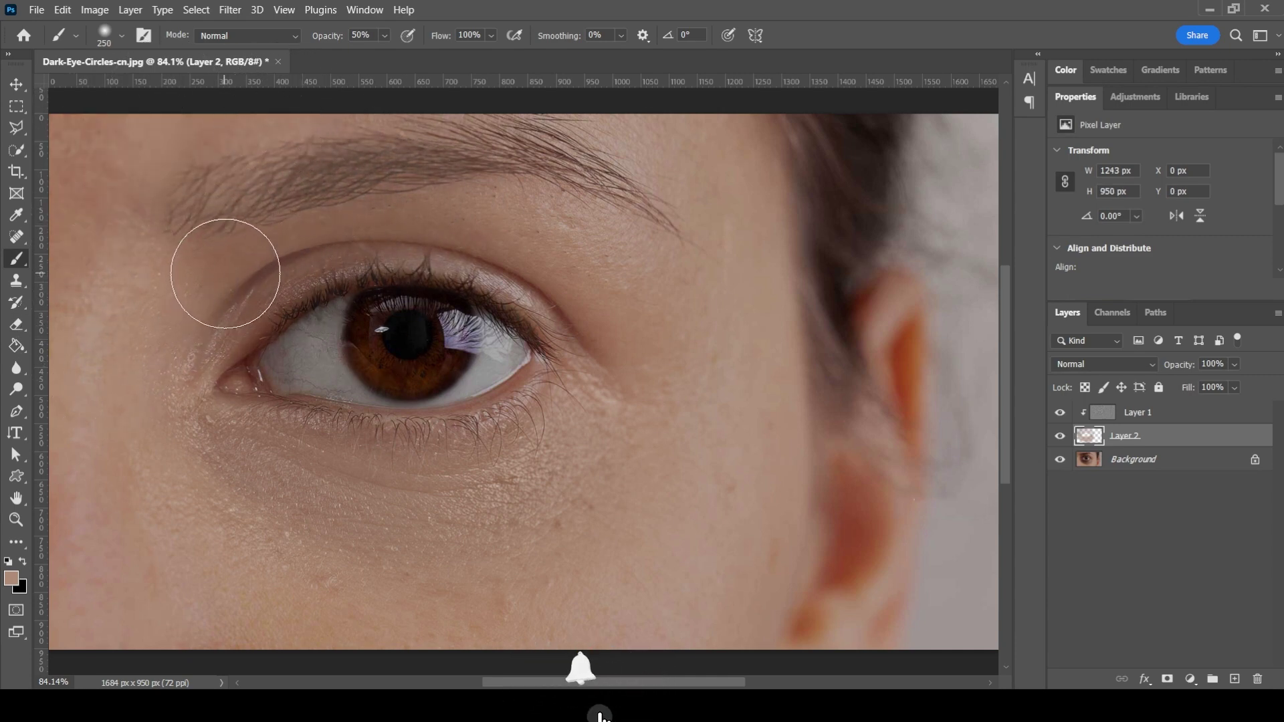
left_click(227, 273)
left_click_drag(634, 282, 615, 314)
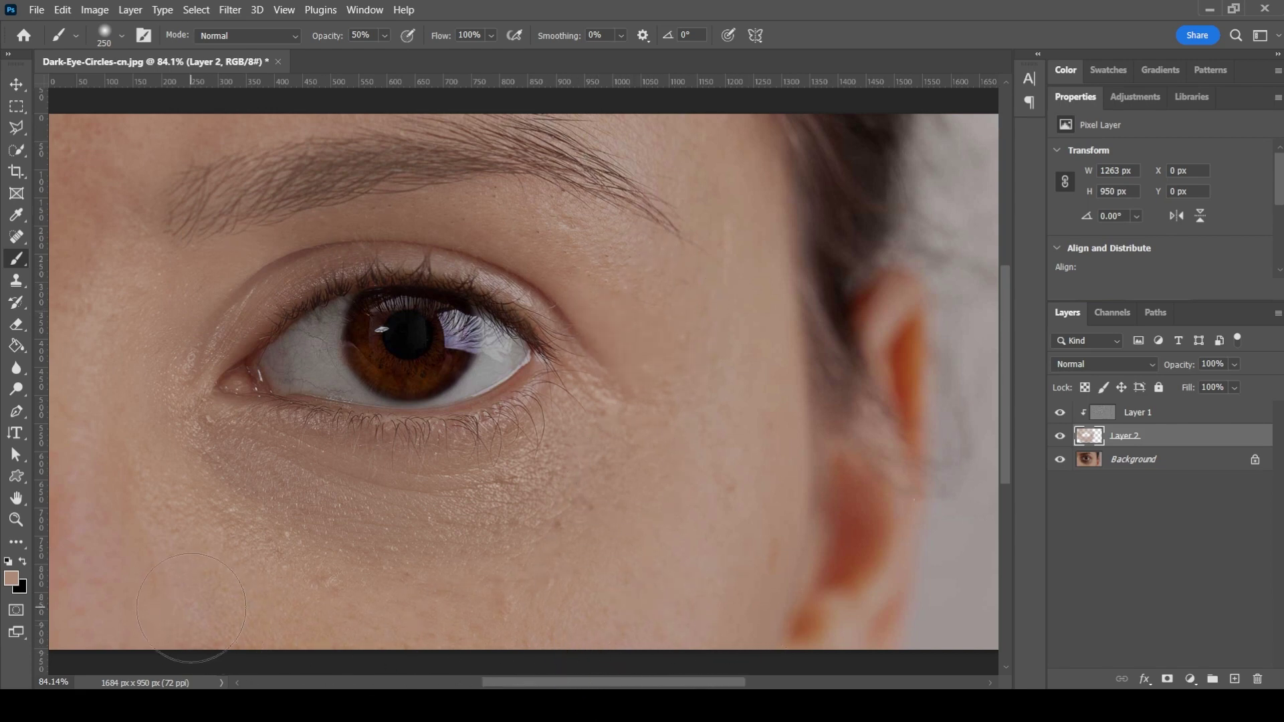
Add a white layer mask to Layer 2.
key("z")
right_click(607, 397)
left_click(625, 401)
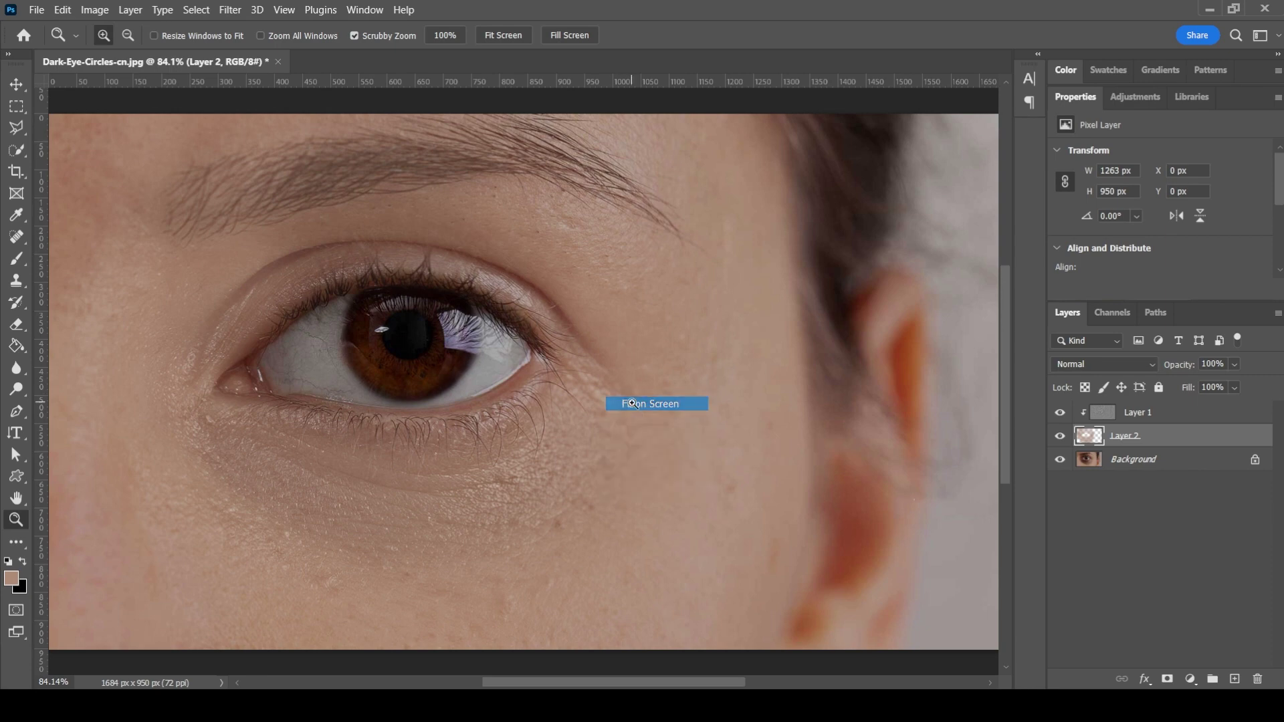
left_click(1167, 679)
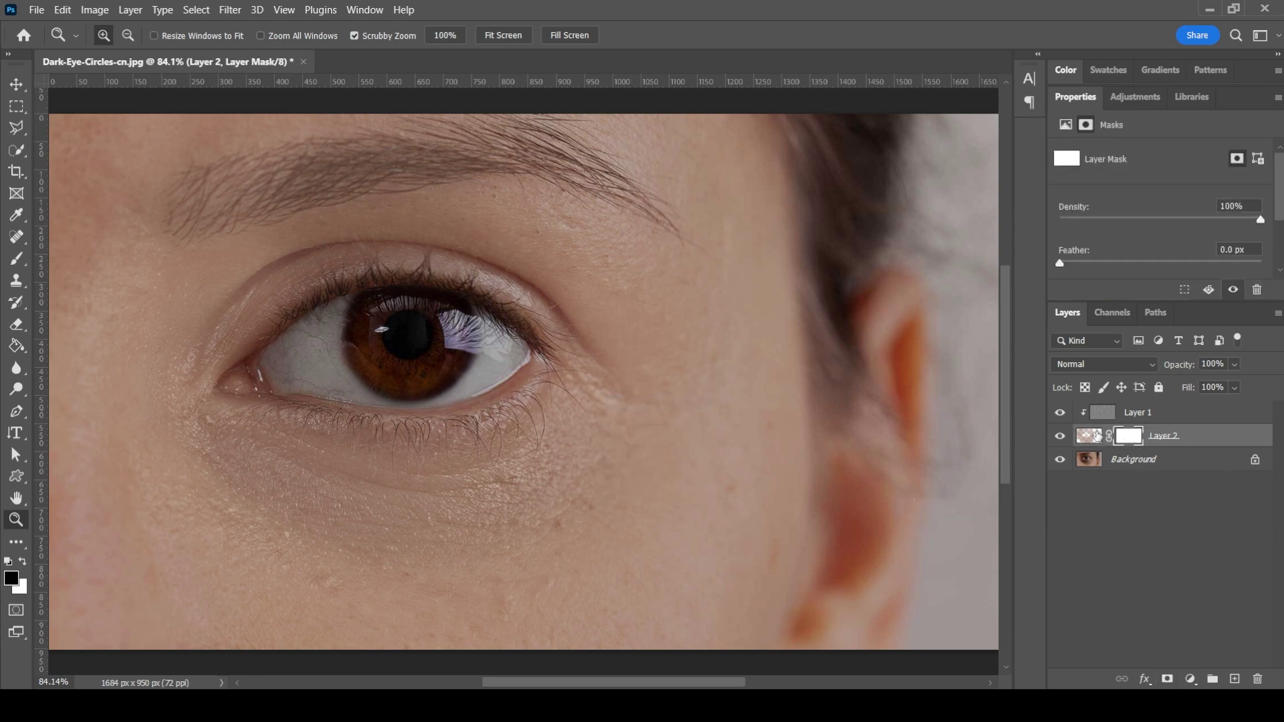
Restore the eyebrow by painting black along it on Layer 2's mask with a 150 px brush at 50% opacity.
left_click(16, 257)
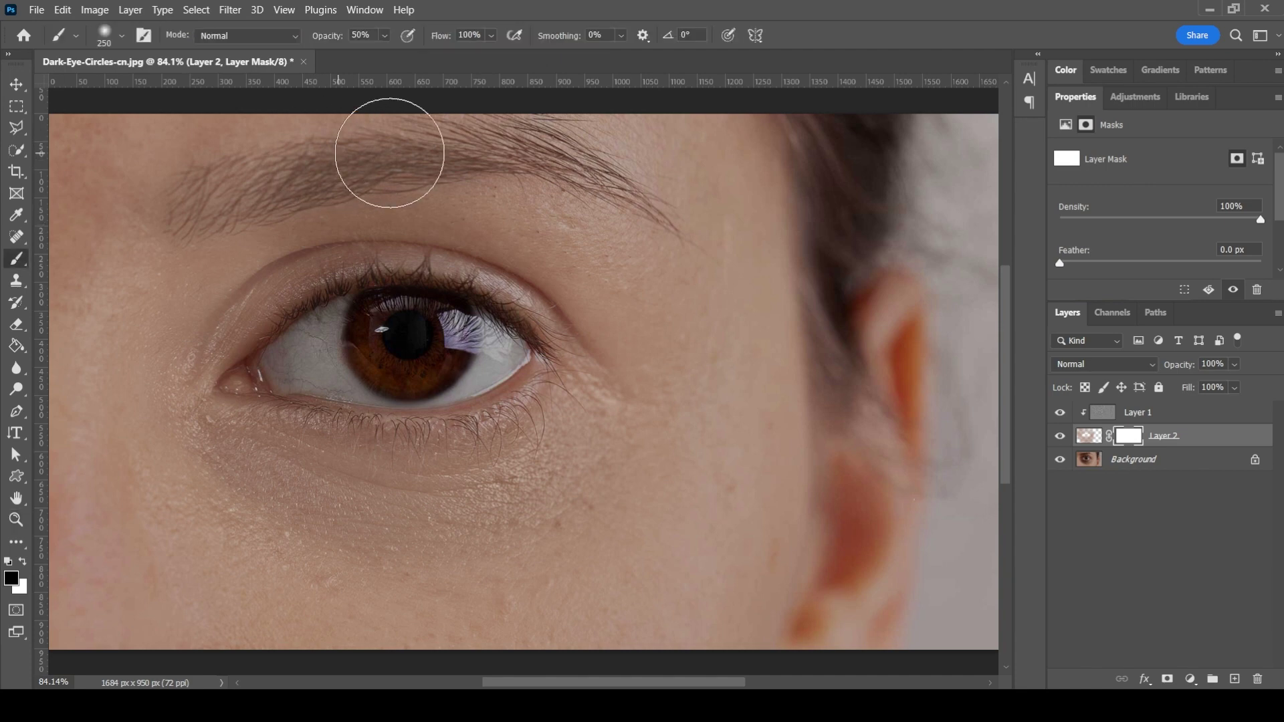
left_click_drag(393, 152, 150, 179)
key("ctrl+z")
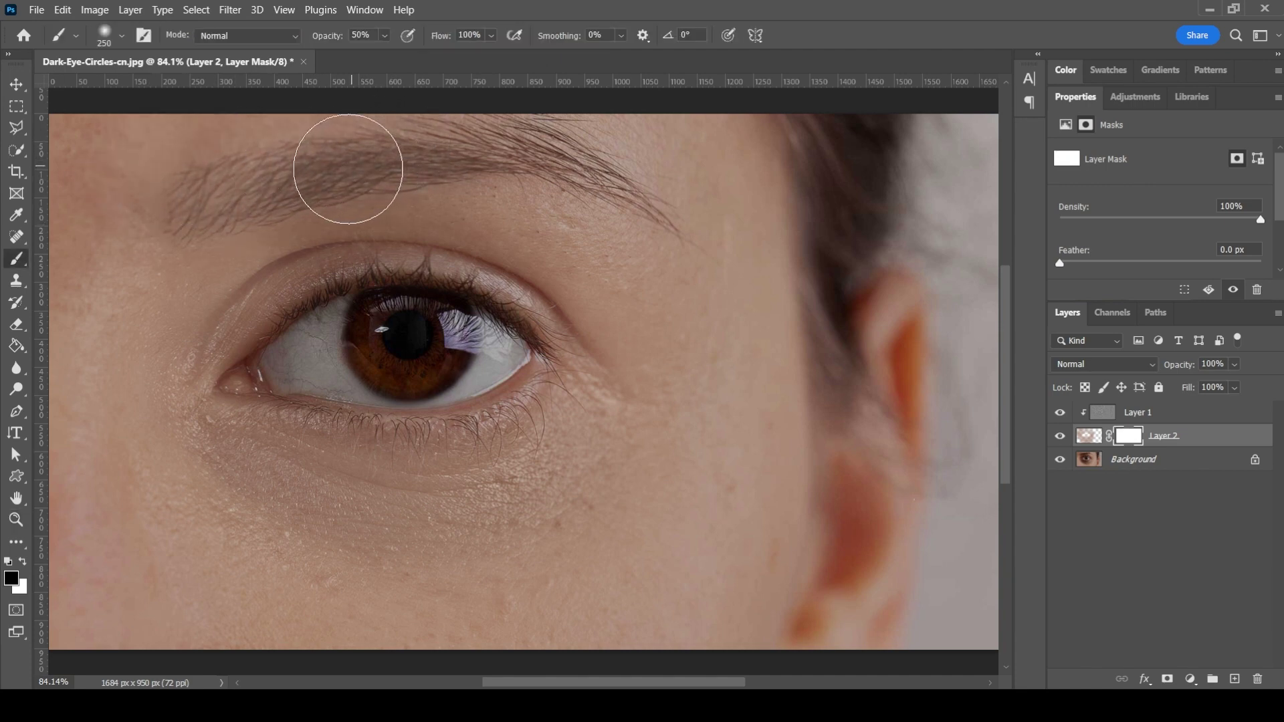
key("bracketleft")
key("bracketleft")
key("bracketleft")
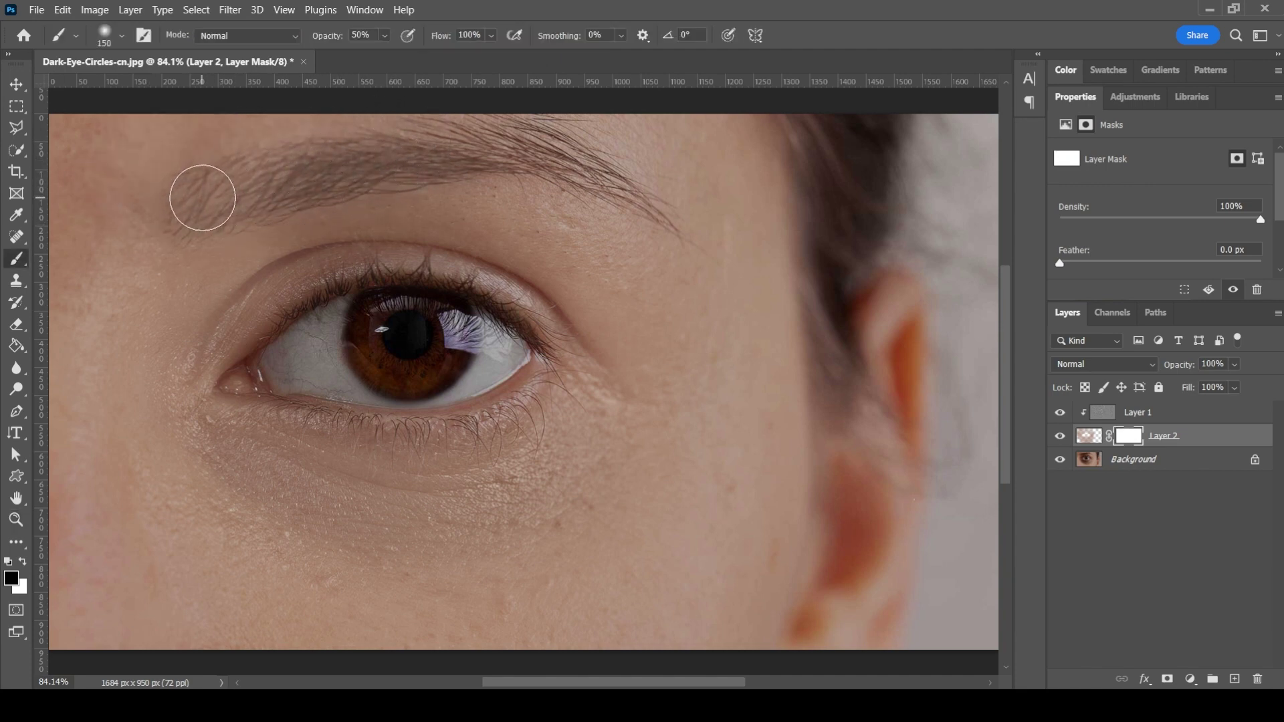
mouse_move(194, 197)
left_mouse_down()
mouse_move(409, 157)
mouse_move(545, 159)
left_mouse_up()
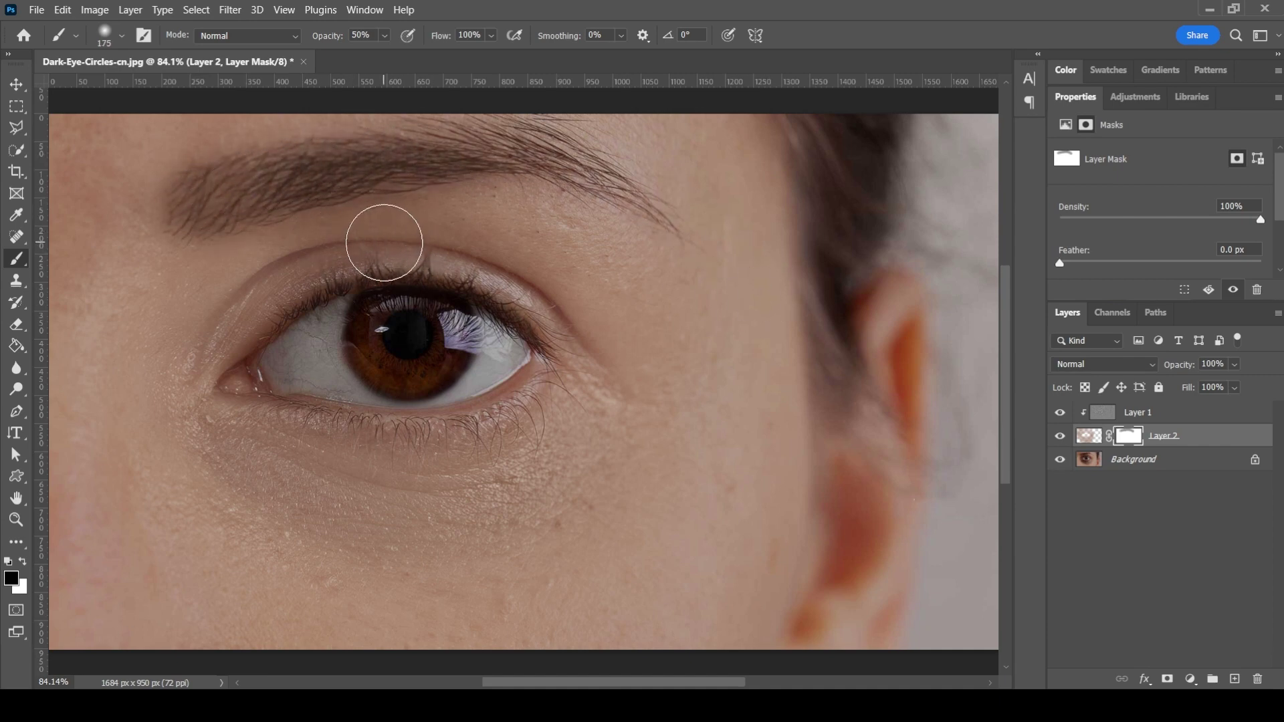
Lightly bring back the natural shading of the upper eyelid by painting black on Layer 2's mask with a 400 px brush at 23% opacity.
key("bracketright")
key("bracketright")
key("bracketright")
key("bracketright")
key("bracketright")
mouse_move(334, 42)
left_mouse_down()
mouse_move(298, 42)
mouse_move(335, 42)
left_mouse_up()
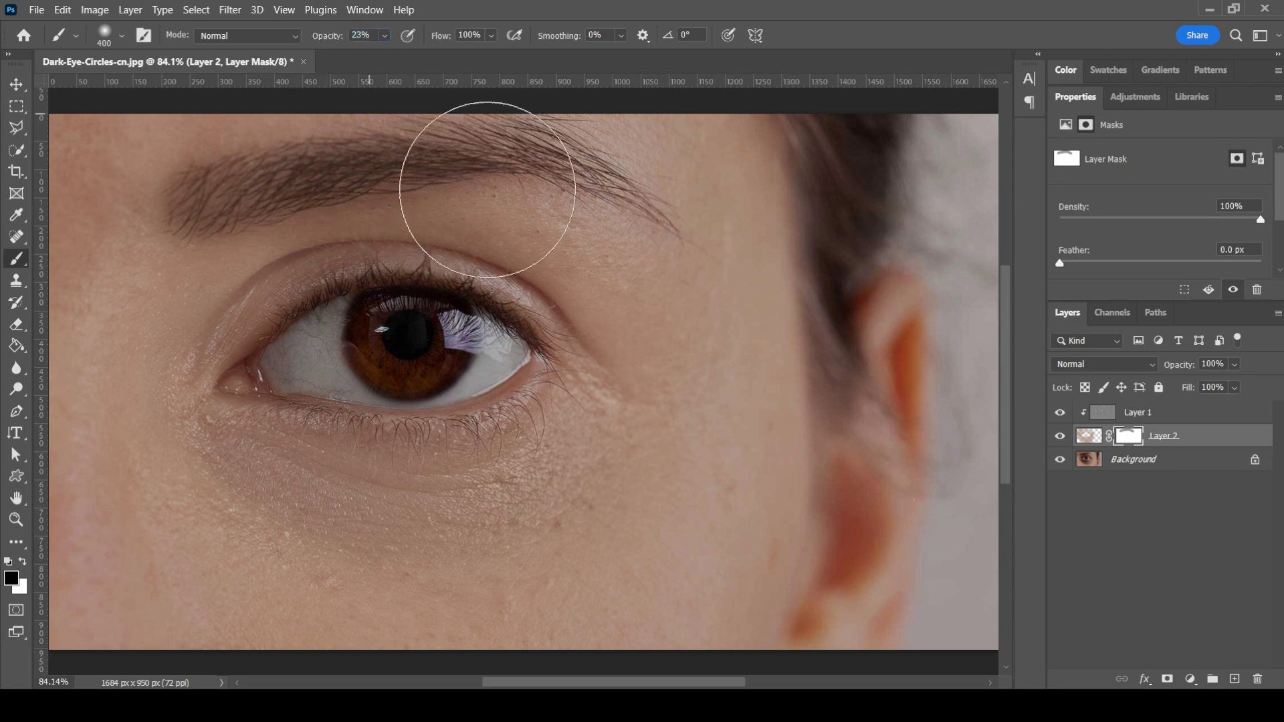
left_click_drag(568, 219, 208, 267)
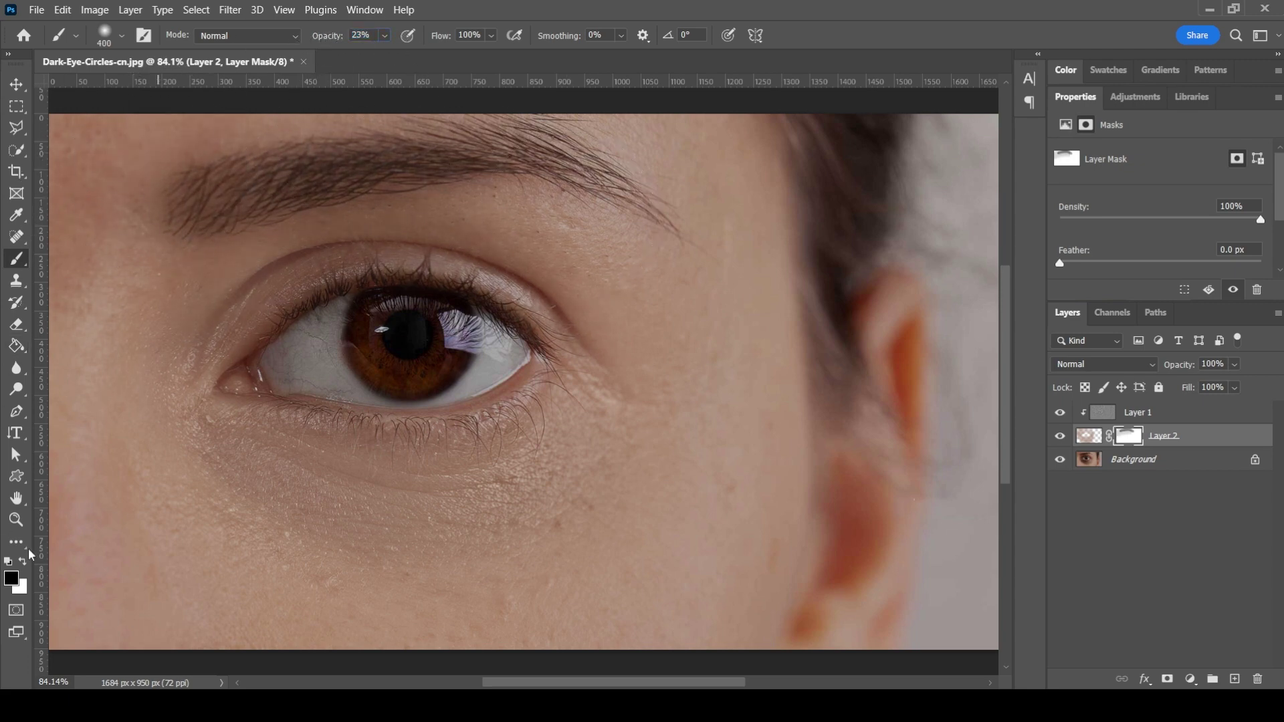
Try a low-opacity black stroke across the area beneath the eye on Layer 2's mask, and undo it.
mouse_move(641, 425)
left_mouse_down()
mouse_move(444, 551)
mouse_move(151, 500)
left_mouse_up()
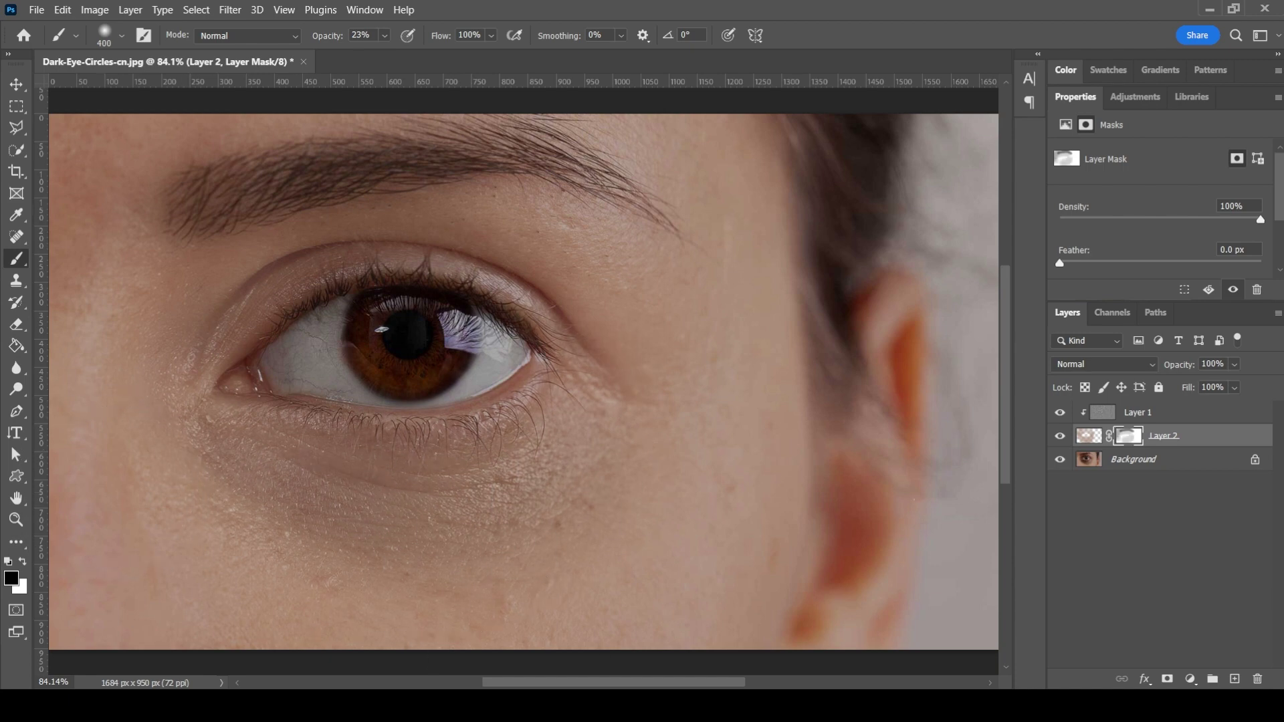
key("ctrl+z")
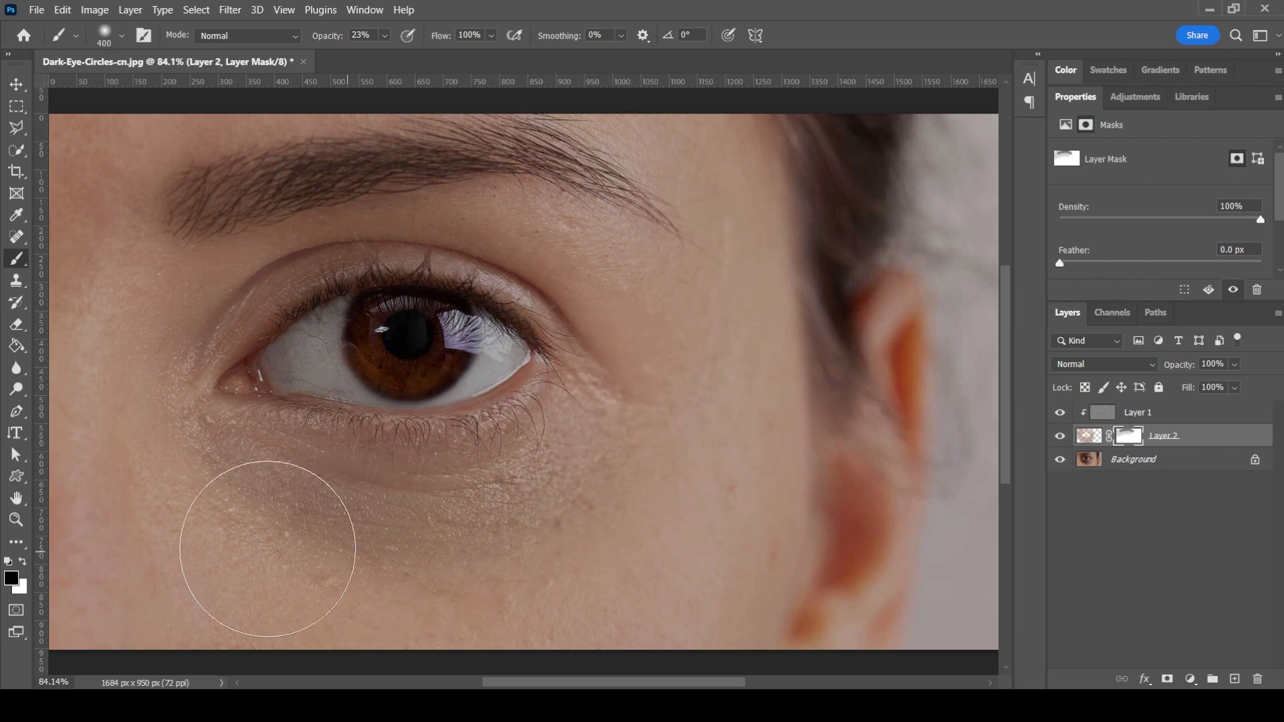
Test another low-opacity black stroke over the dark circle's inner area on Layer 2's mask, and undo it.
left_click_drag(268, 549, 163, 469)
key("ctrl+z")
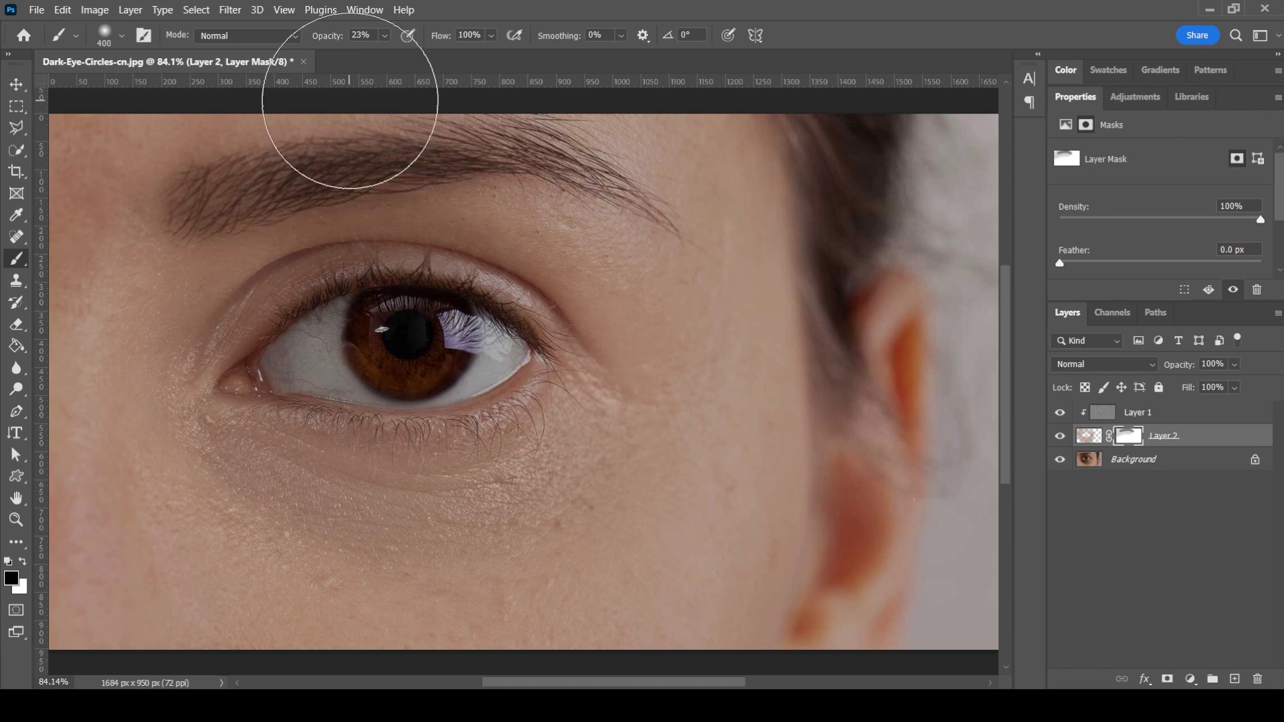
key("z")
right_click(631, 273)
left_click(662, 278)
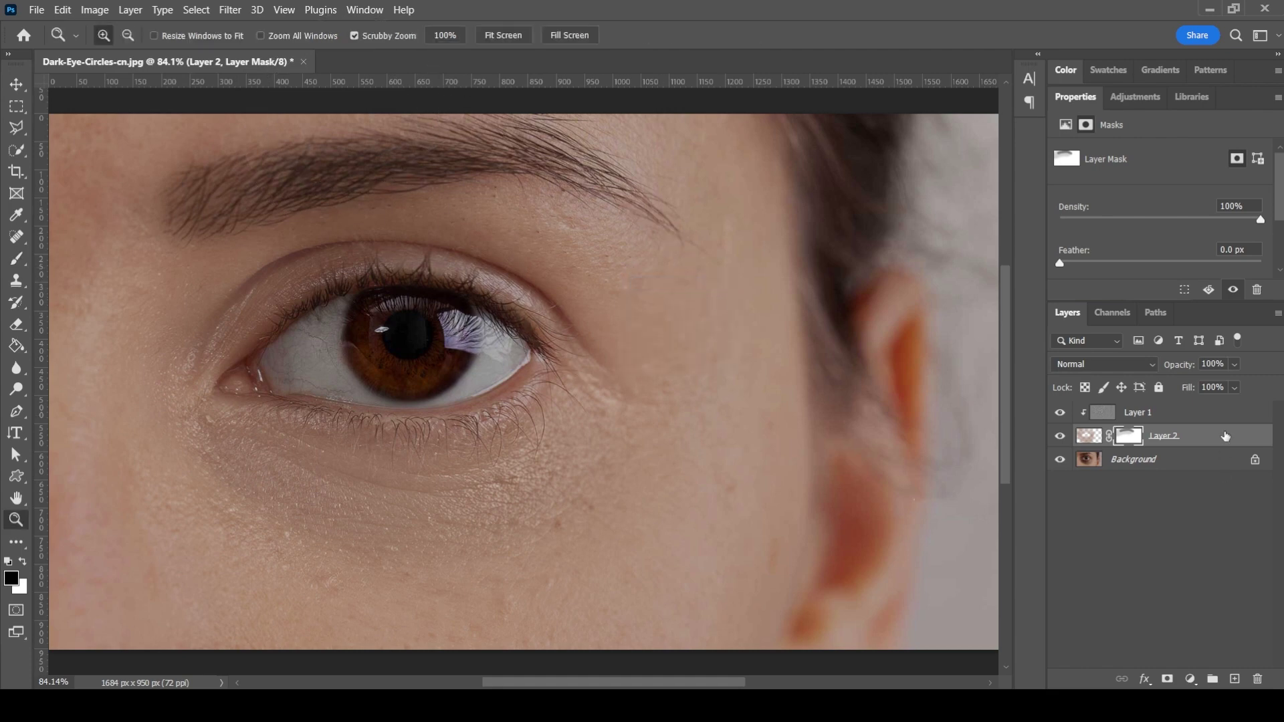
Create a new Pass Through layer group and move Layer 1 and Layer 2 into it.
left_click(1225, 411)
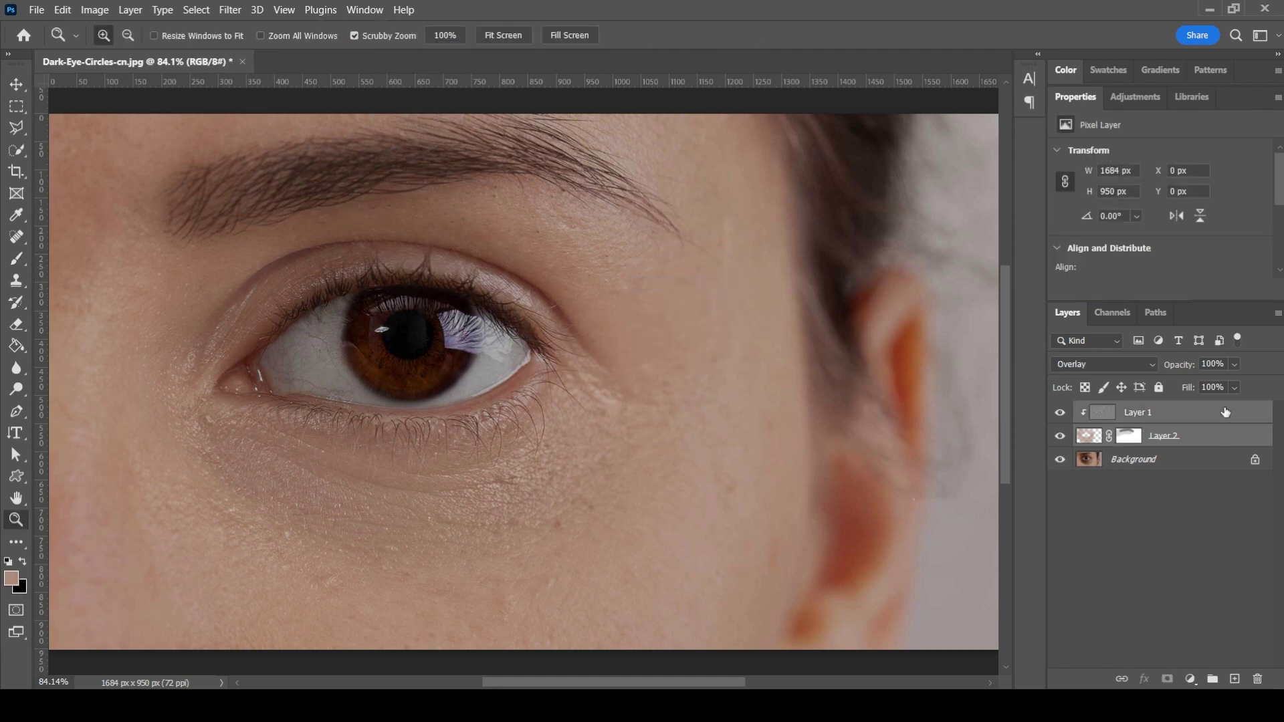
left_click(131, 10)
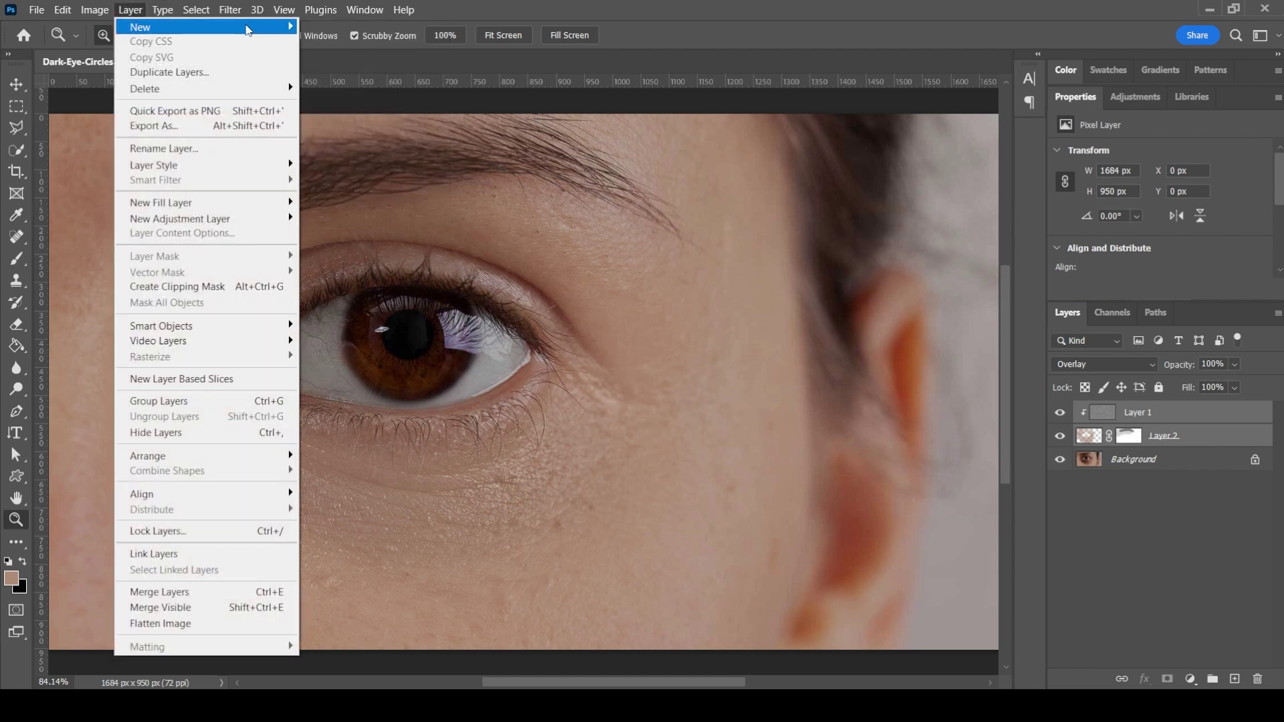
mouse_move(267, 27)
left_click(367, 57)
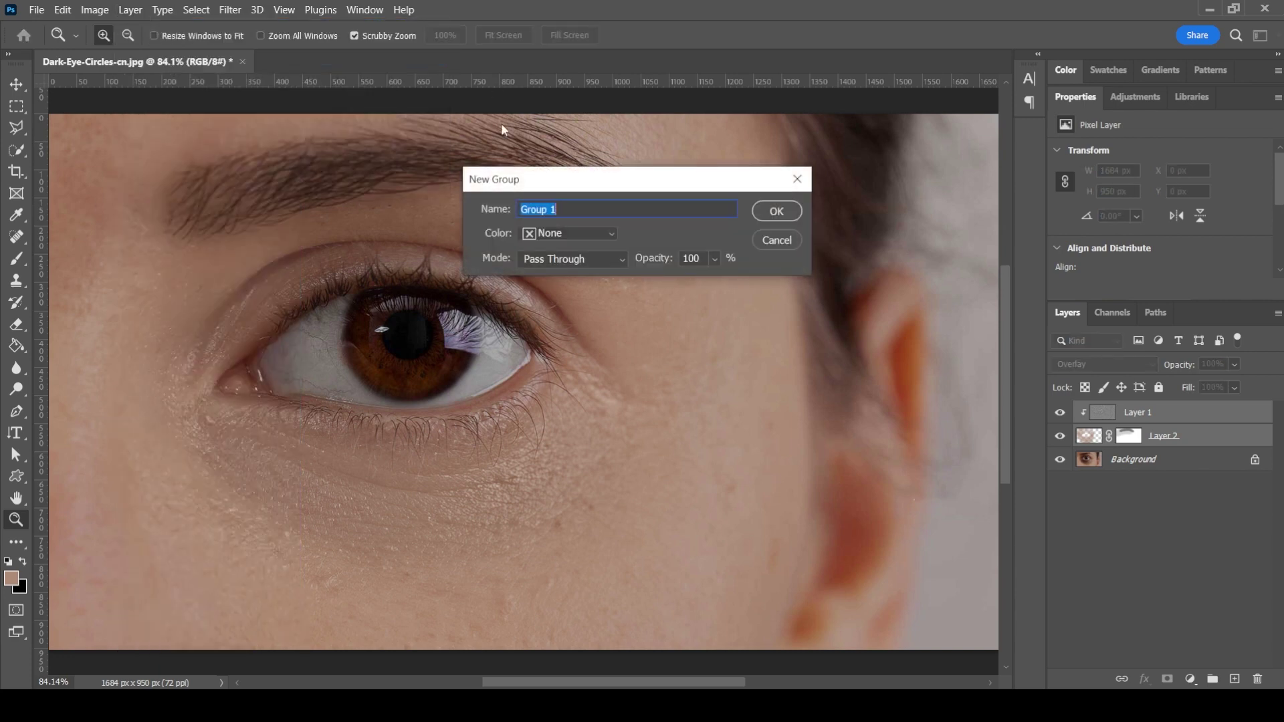
left_click(772, 209)
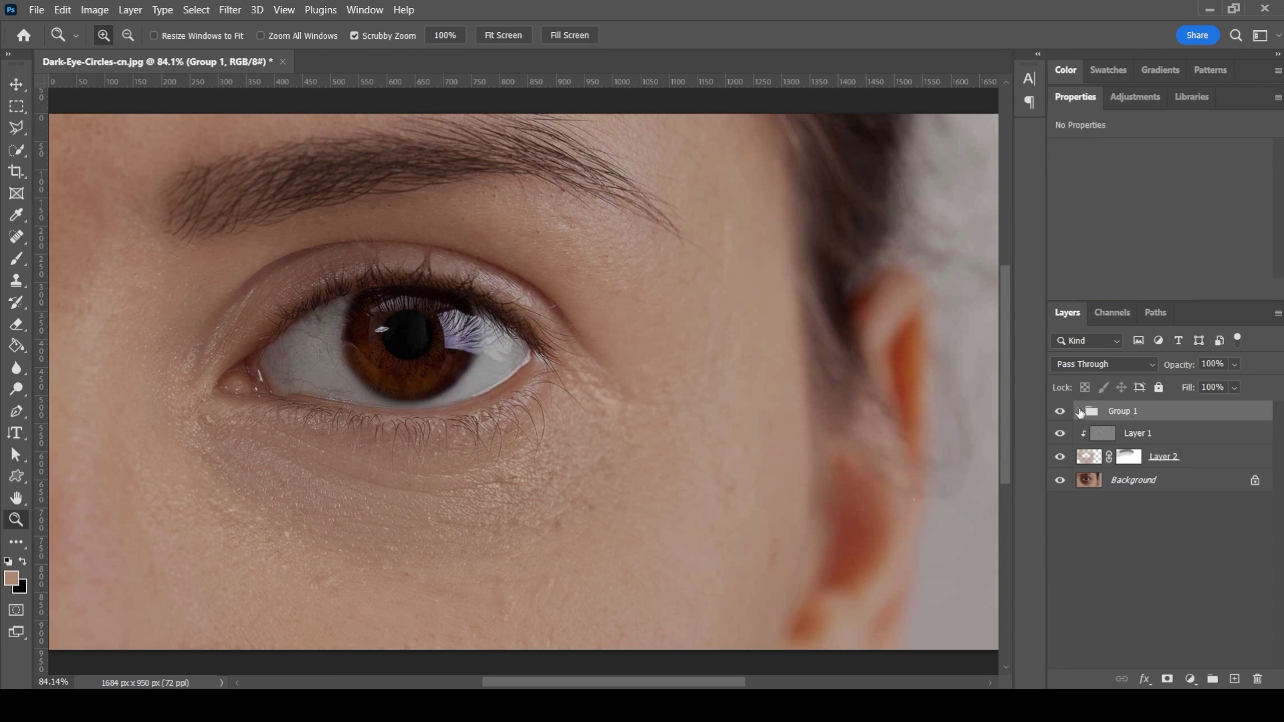
mouse_move(1165, 435)
left_mouse_down()
mouse_move(1179, 459)
mouse_move(1163, 410)
left_mouse_up()
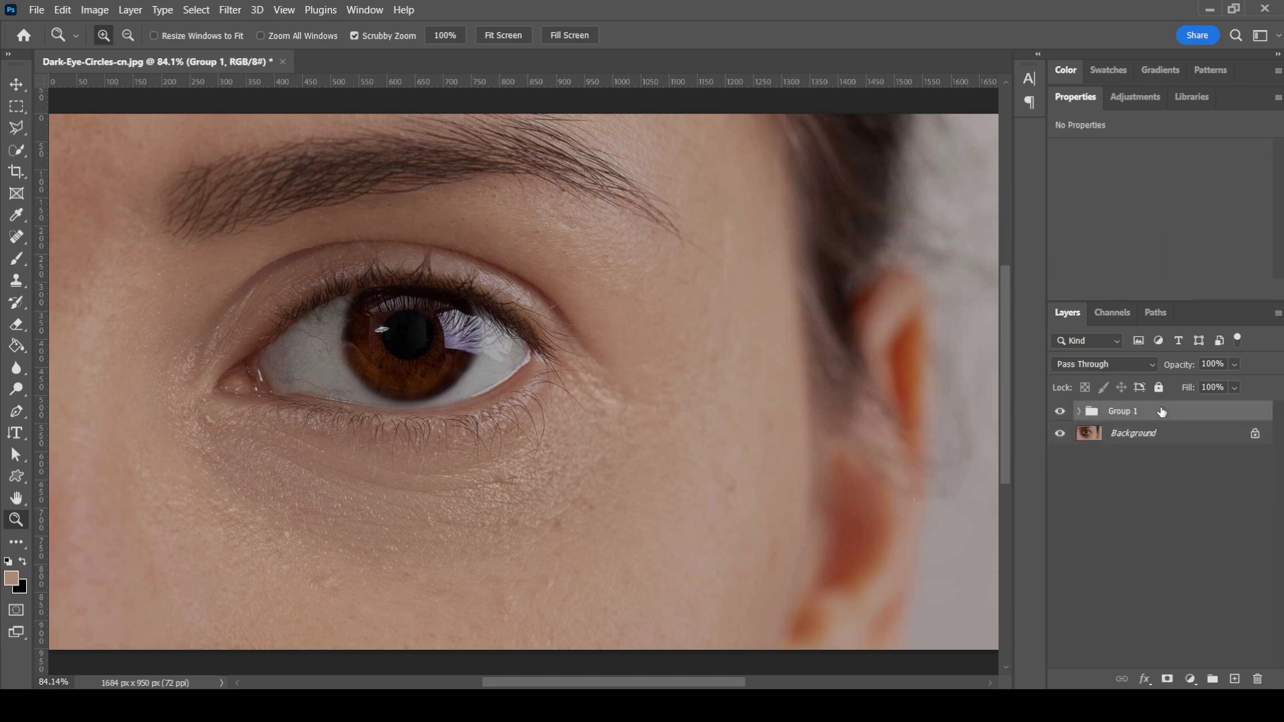
Compare the eye with and without the group's retouching, and examine the skin texture beneath the eye up close.
left_click(1058, 411)
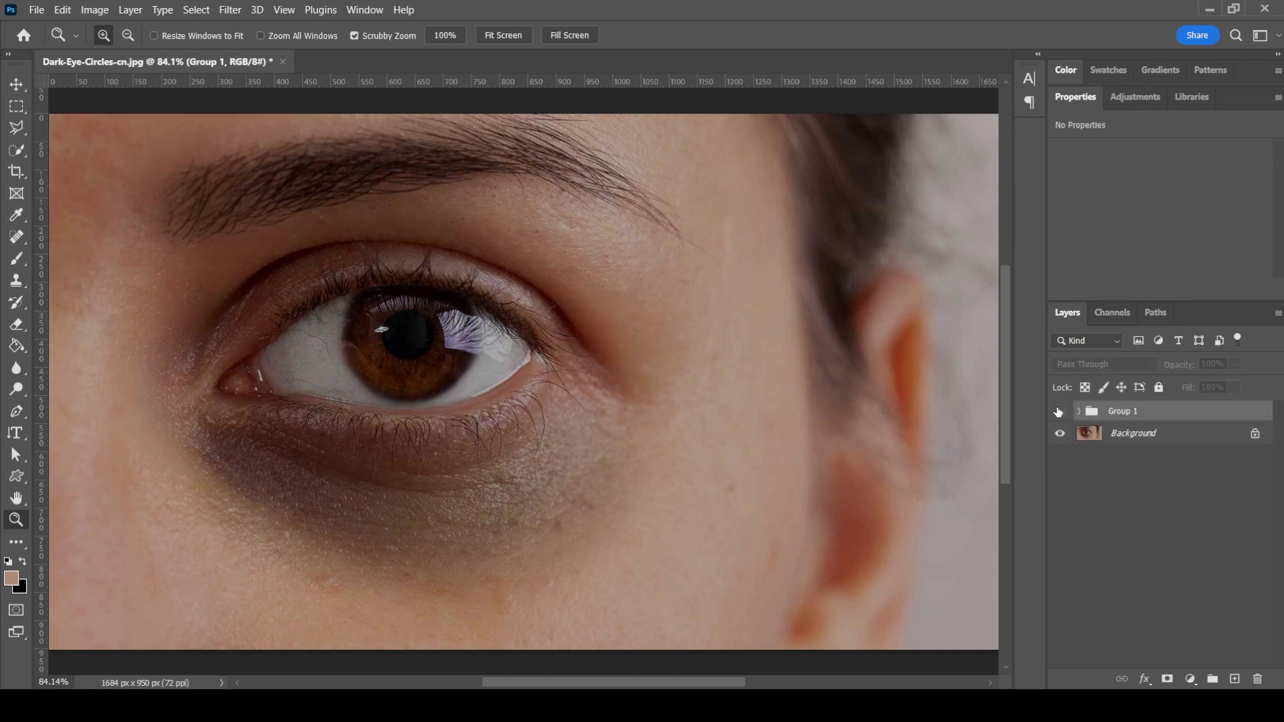
left_click(1058, 411)
left_click(1059, 412)
left_click(1058, 412)
left_click(1059, 411)
left_click(1058, 411)
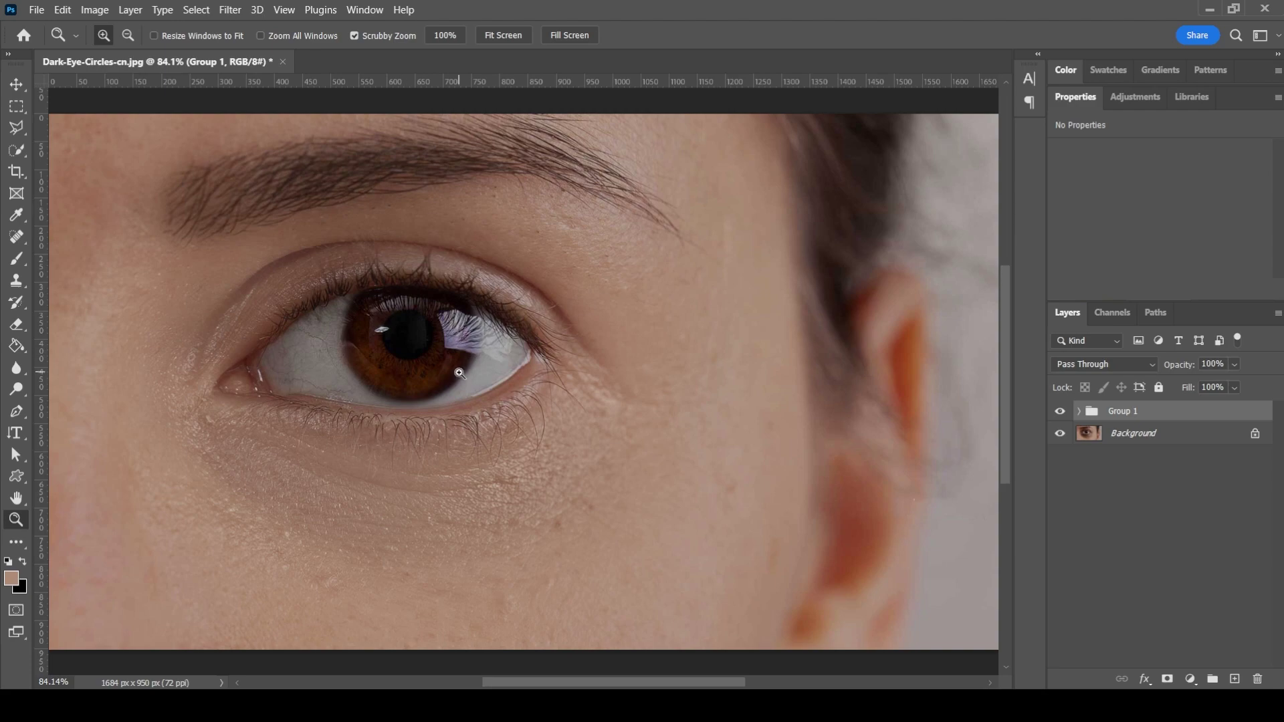
left_click_drag(484, 545, 522, 511)
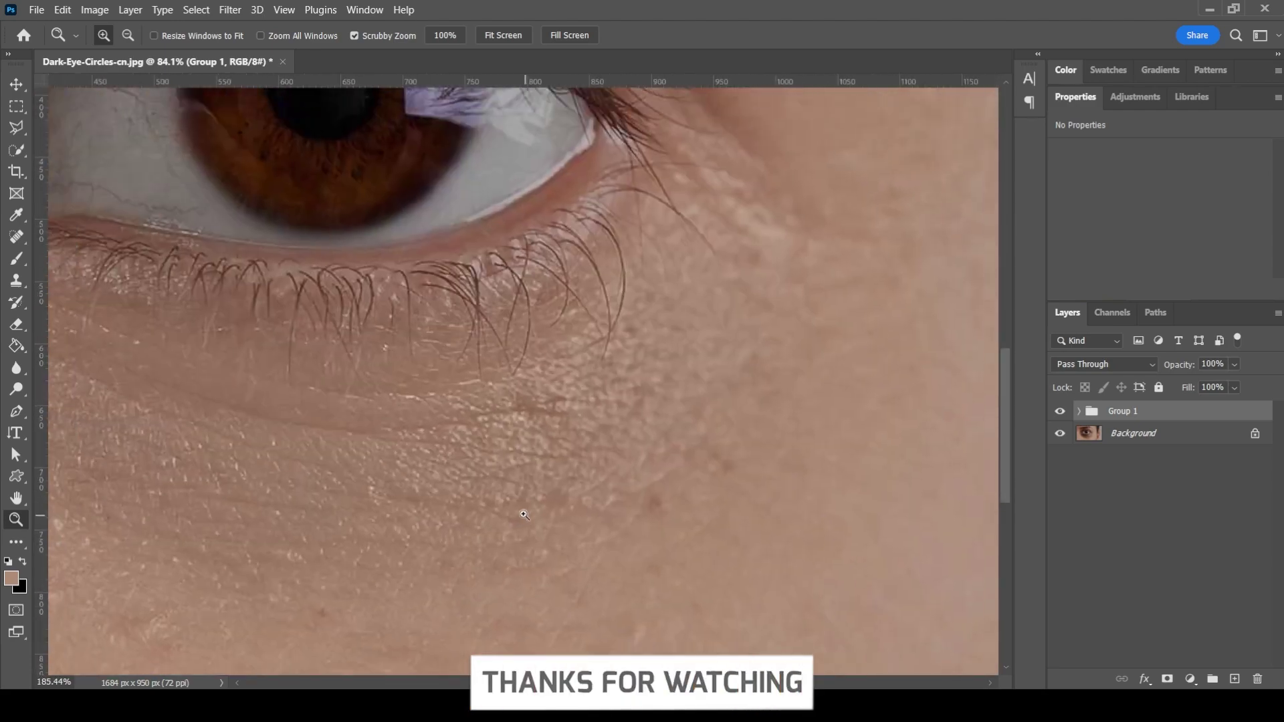
right_click(491, 463)
left_click(512, 472)
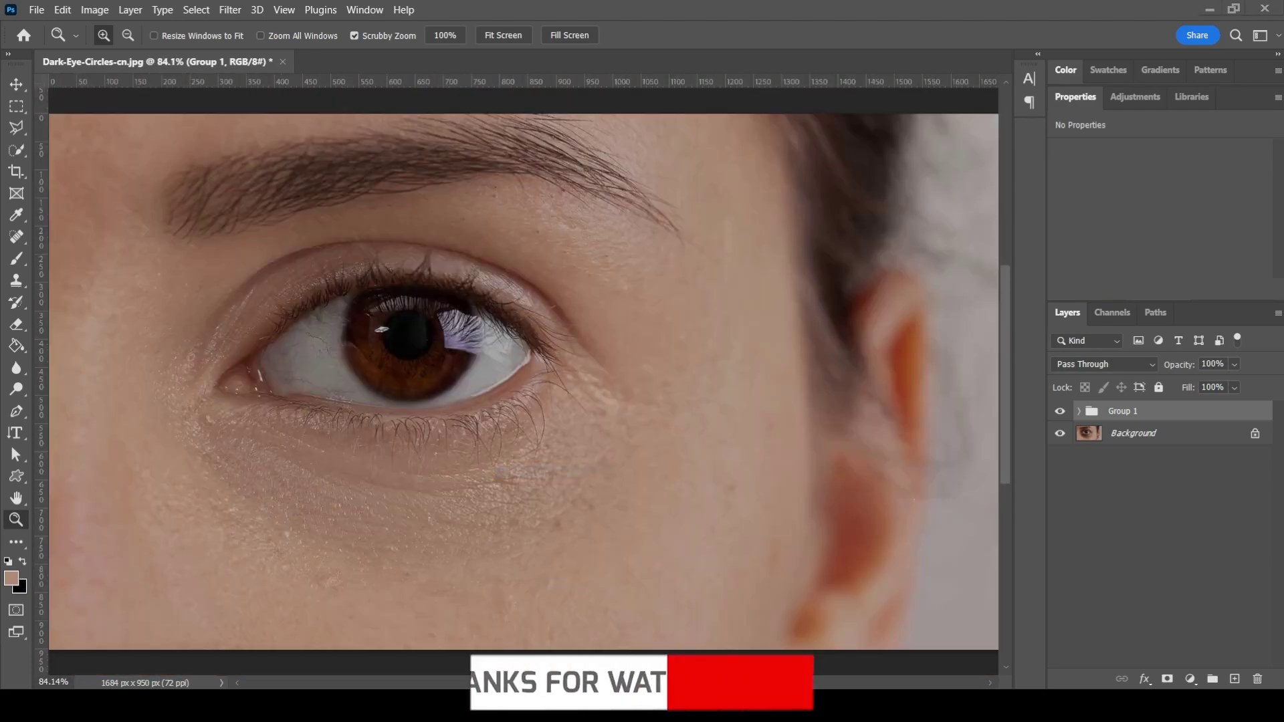